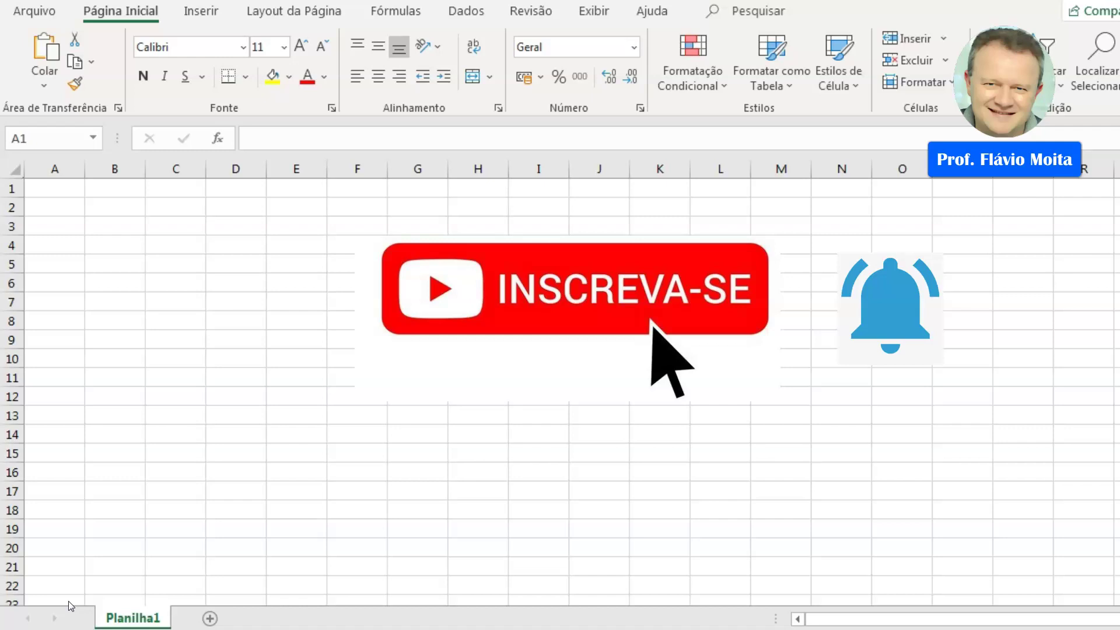
Enter the column headings A, B and C in cells B1 to D1
left_click(388, 454)
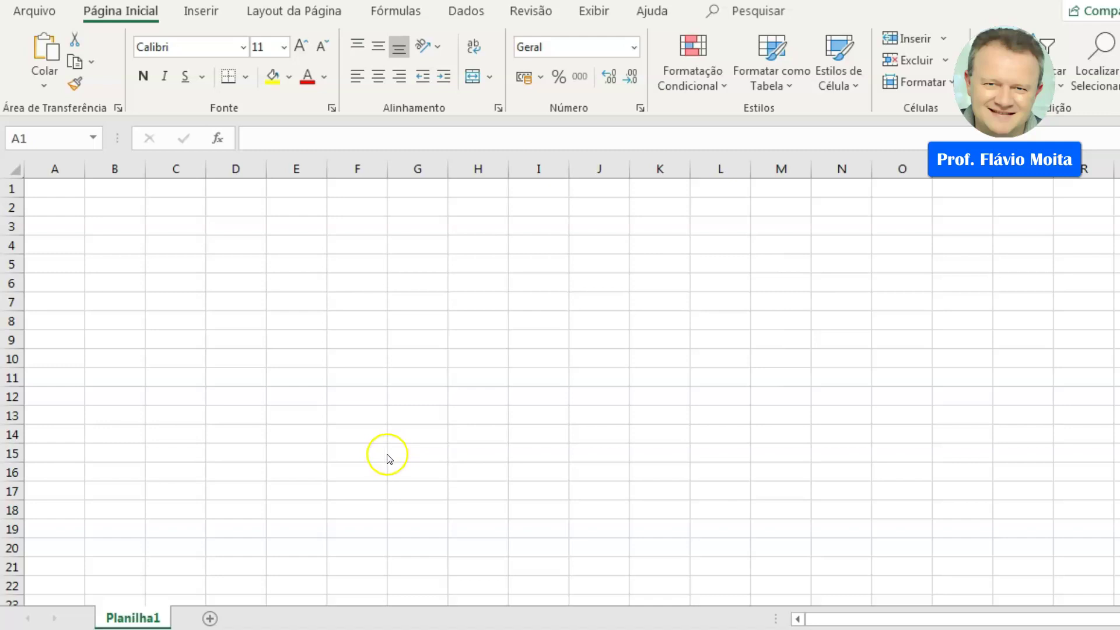
scroll(560, 383, "up", 3)
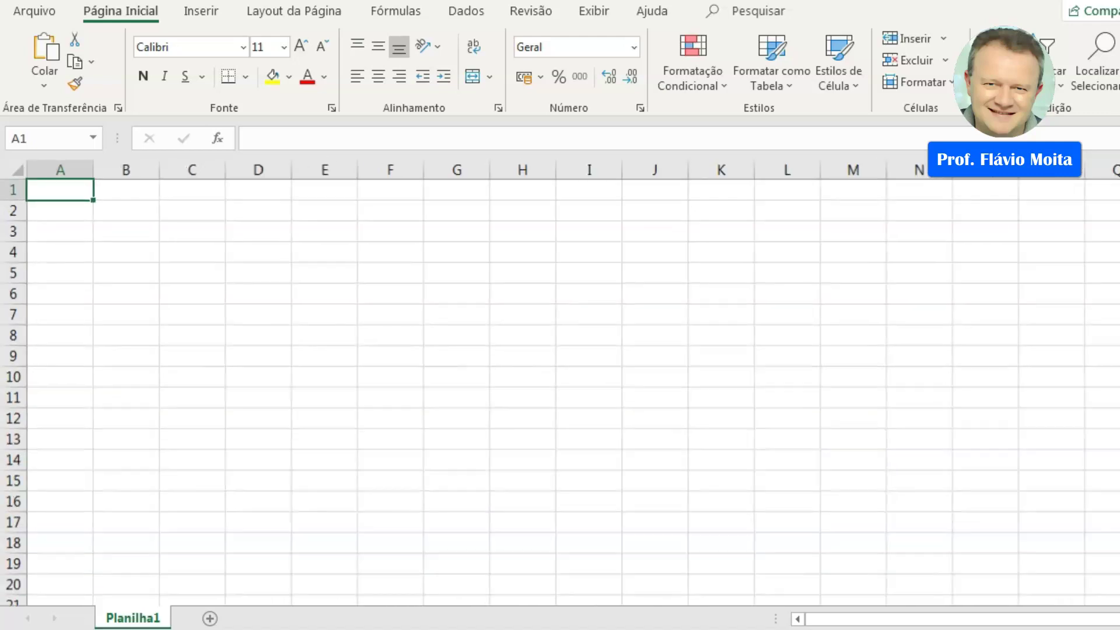
scroll(560, 383, "up", 3)
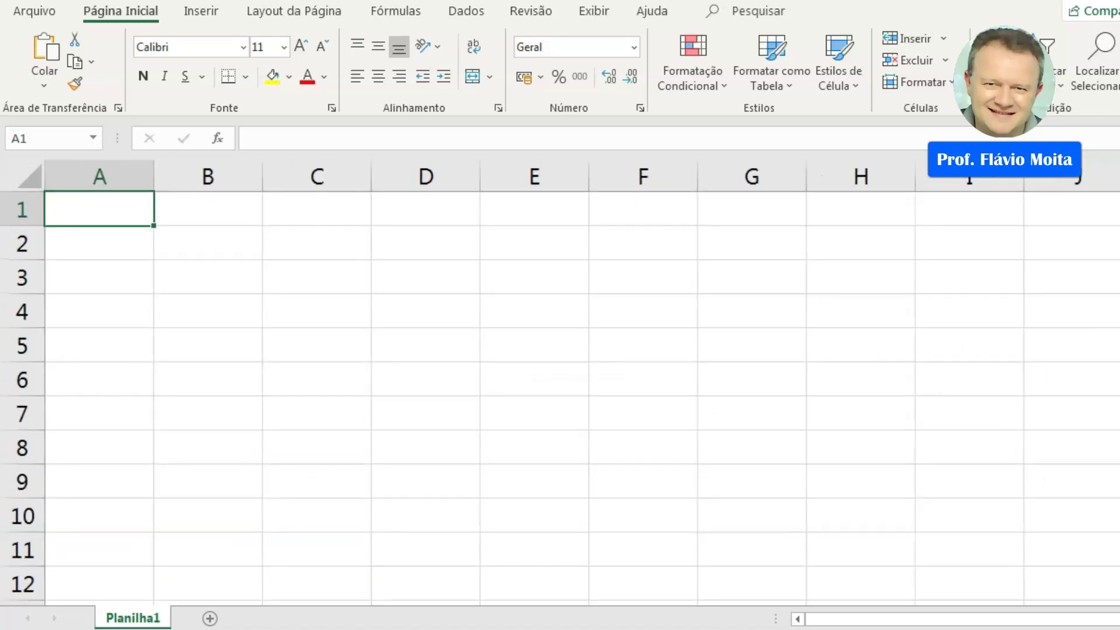
scroll(560, 383, "up", 2)
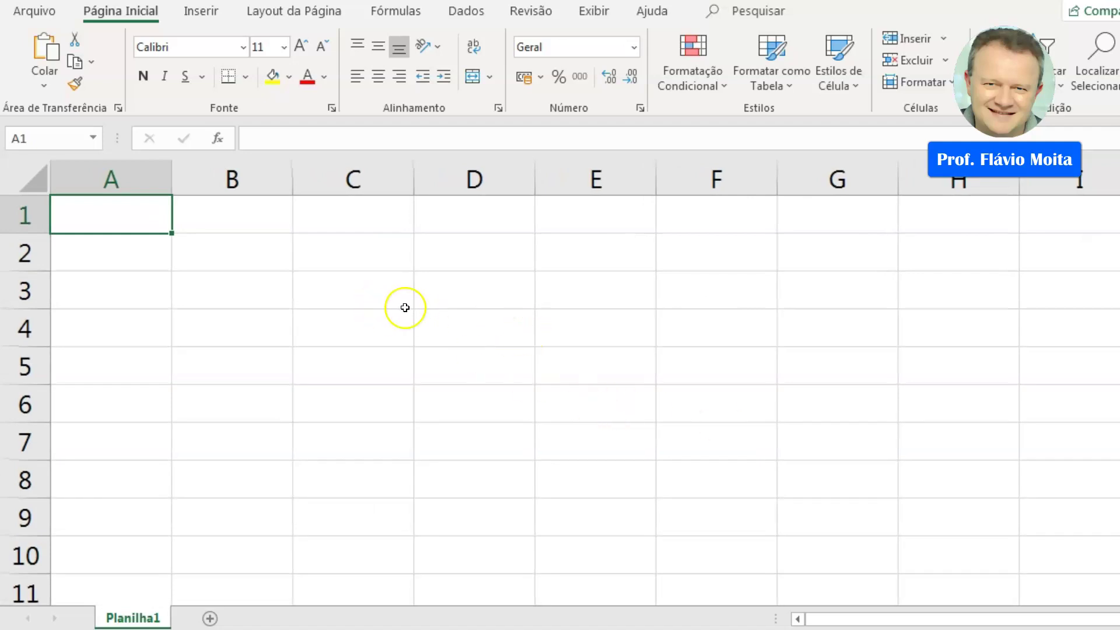
left_click(268, 226)
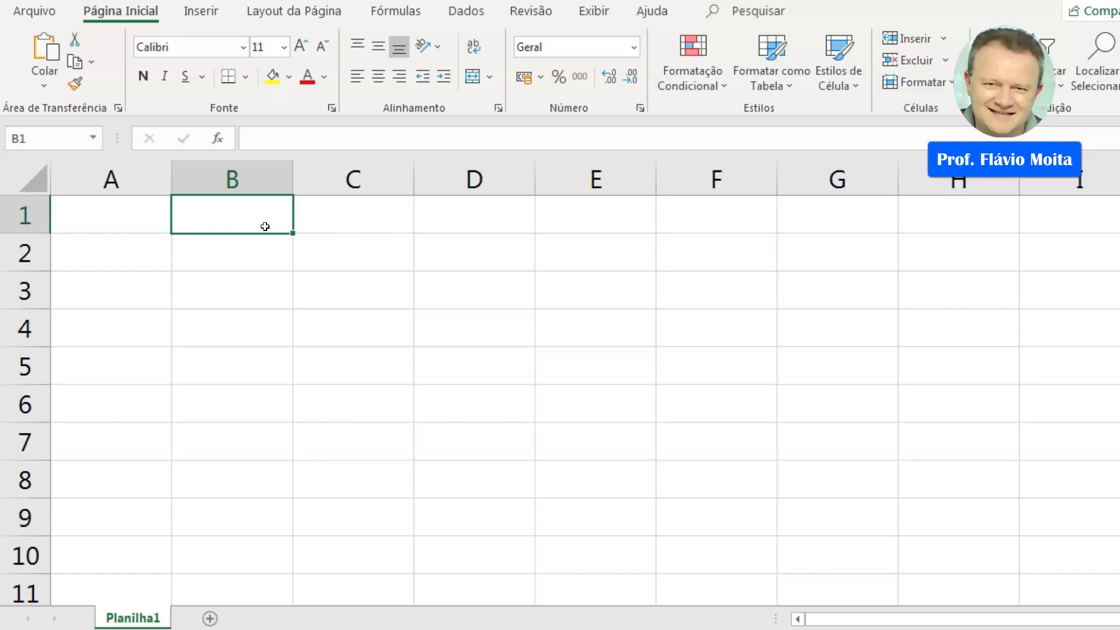
type("A")
key("Tab")
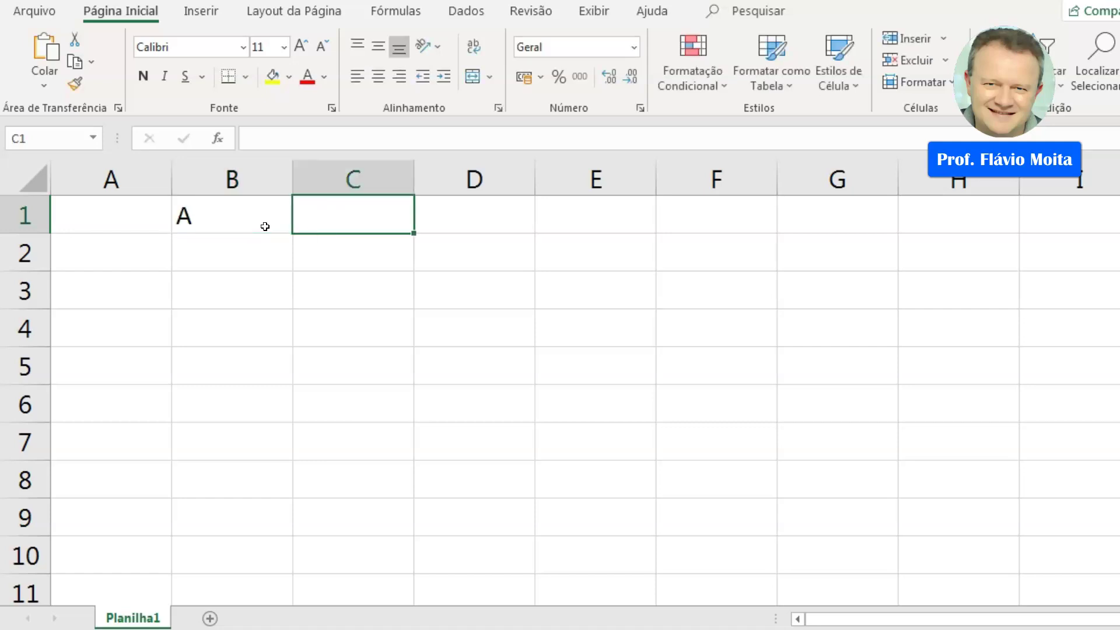
type("B")
key("Tab")
type("C")
key("Tab")
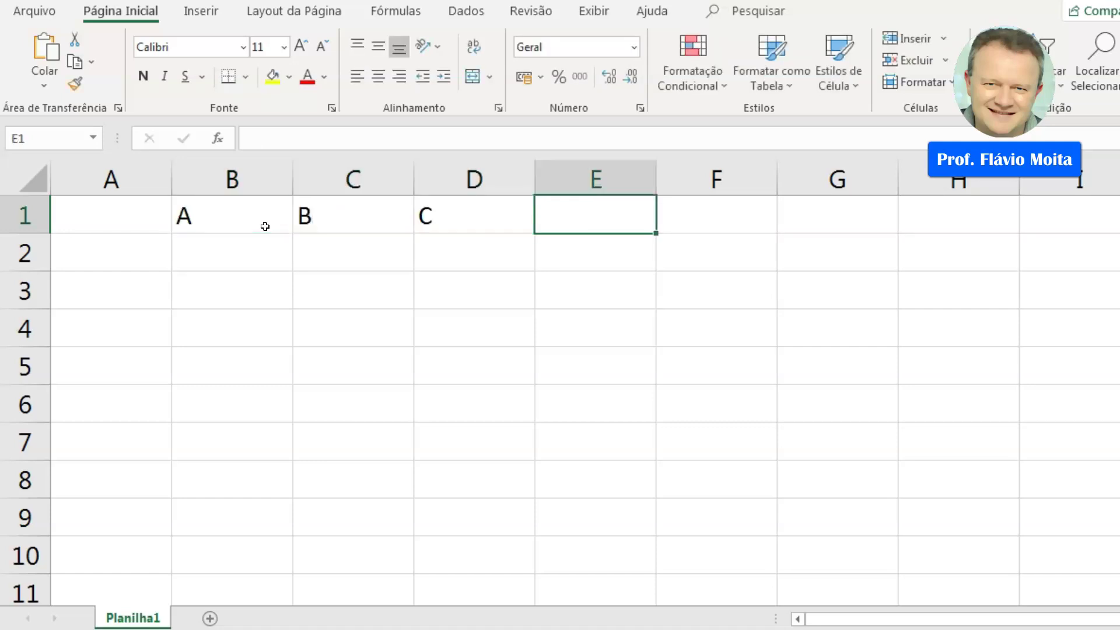
Center the headings in B1:D1 horizontally
left_click_drag(264, 226, 452, 220)
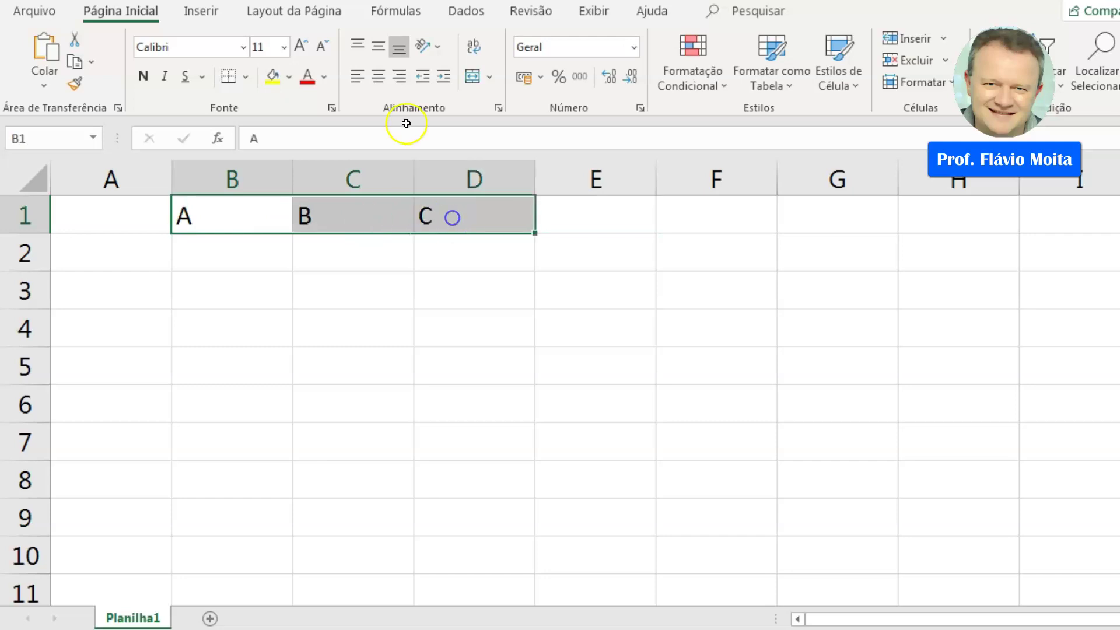
left_click(383, 73)
left_click(277, 238)
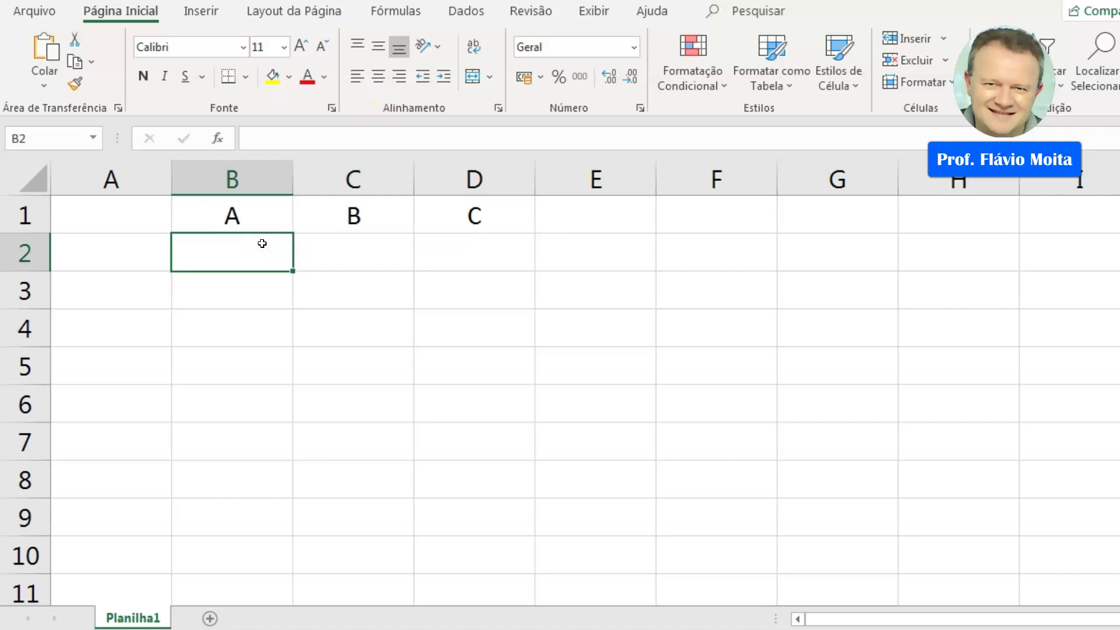
left_click(371, 234)
left_click(246, 256)
type("98")
key("Return")
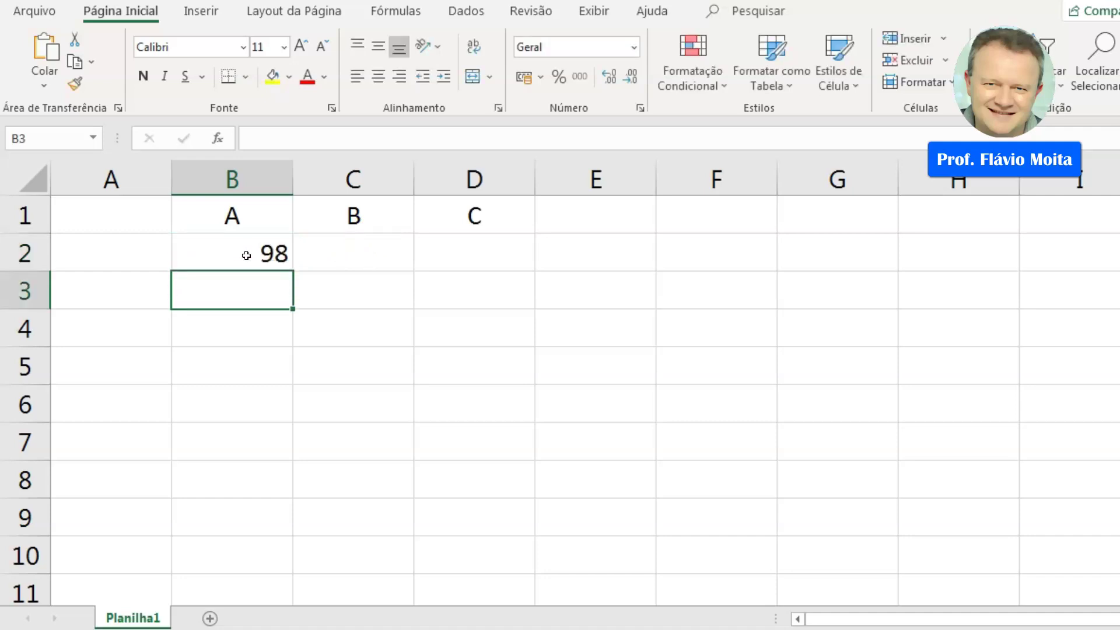
Enter 96, 98, 100, 102 and 104 in cells B2 to B6 under heading A and center them
left_click(246, 255)
type("96")
key("Return")
type("98")
key("Return")
type("100")
key("Return")
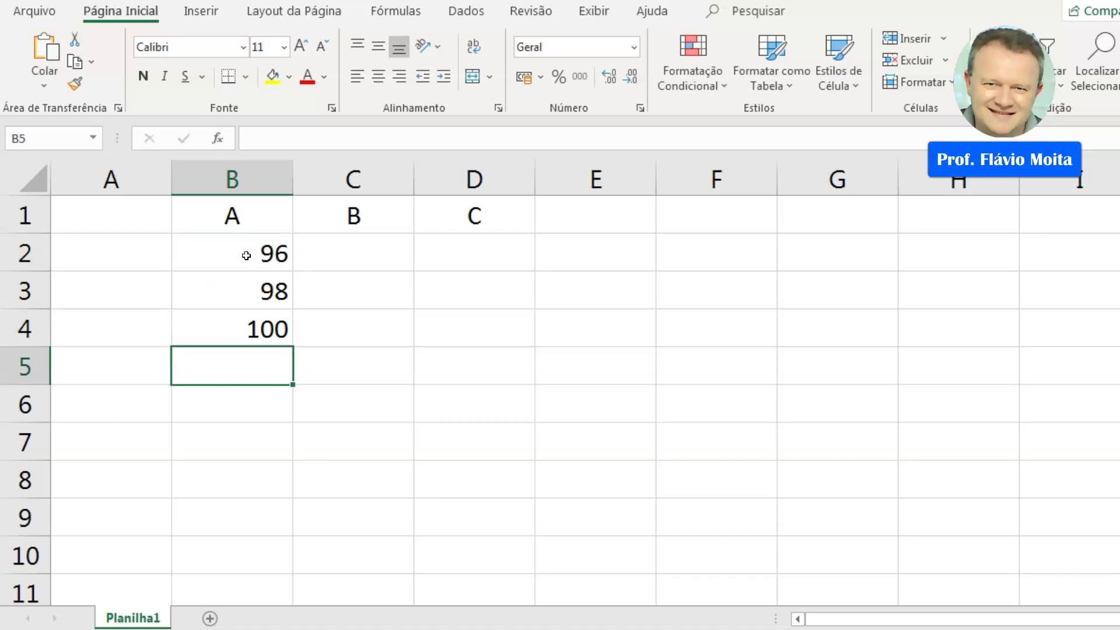
type("102")
key("Return")
type("104")
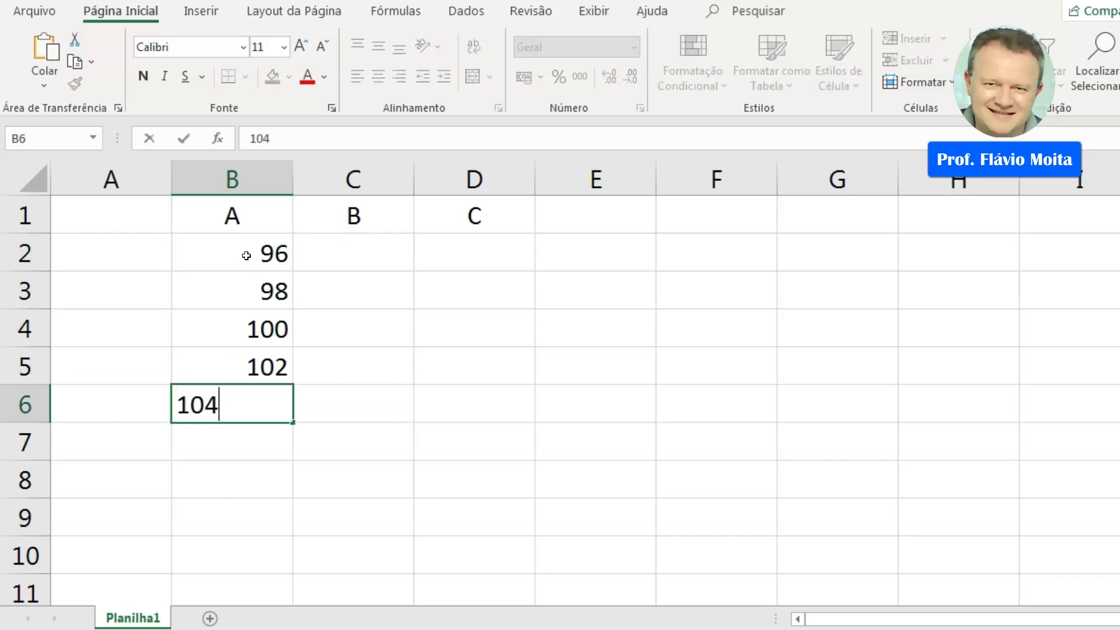
key("Return")
left_click_drag(246, 255, 252, 394)
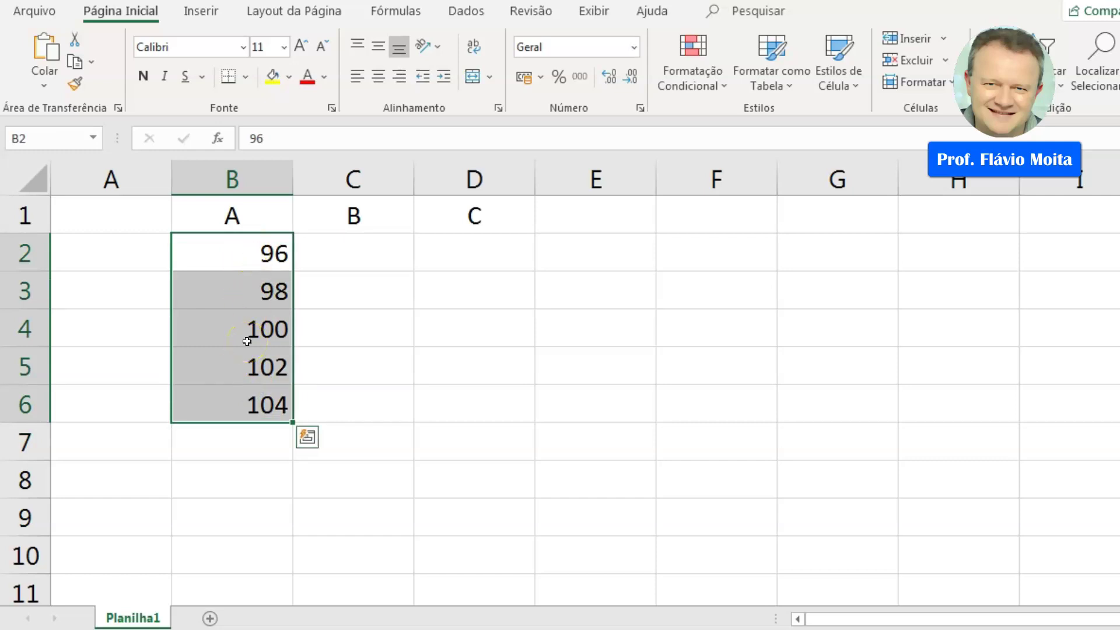
left_click(378, 76)
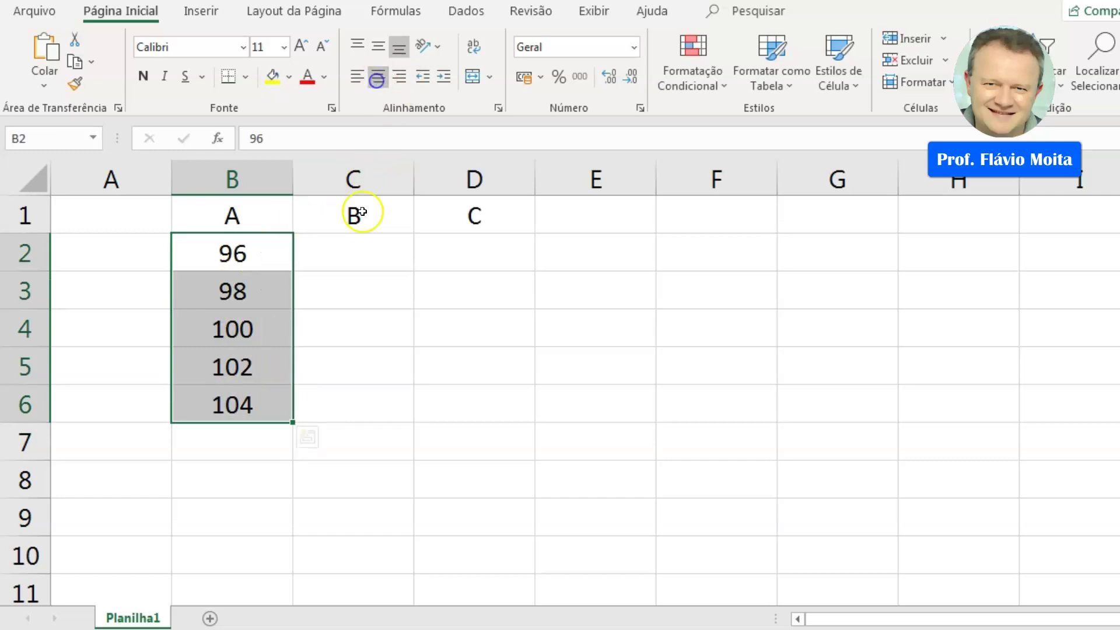
Enter 100 in each of cells C2 to C6 under heading B
left_click(357, 243)
type("10")
key("Return")
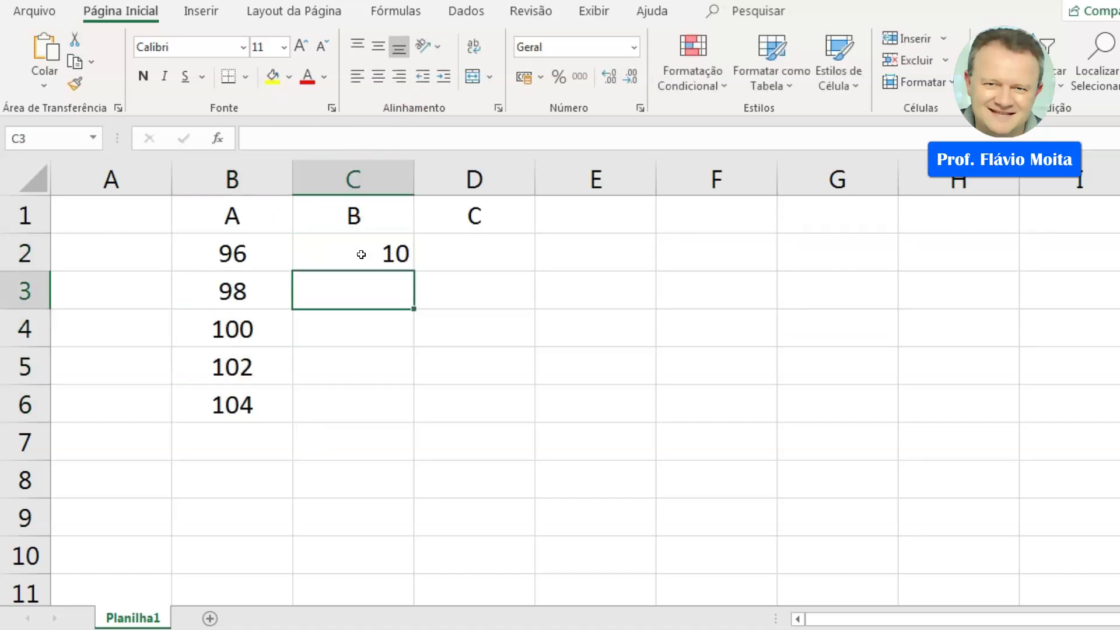
double_click(361, 255)
type("0")
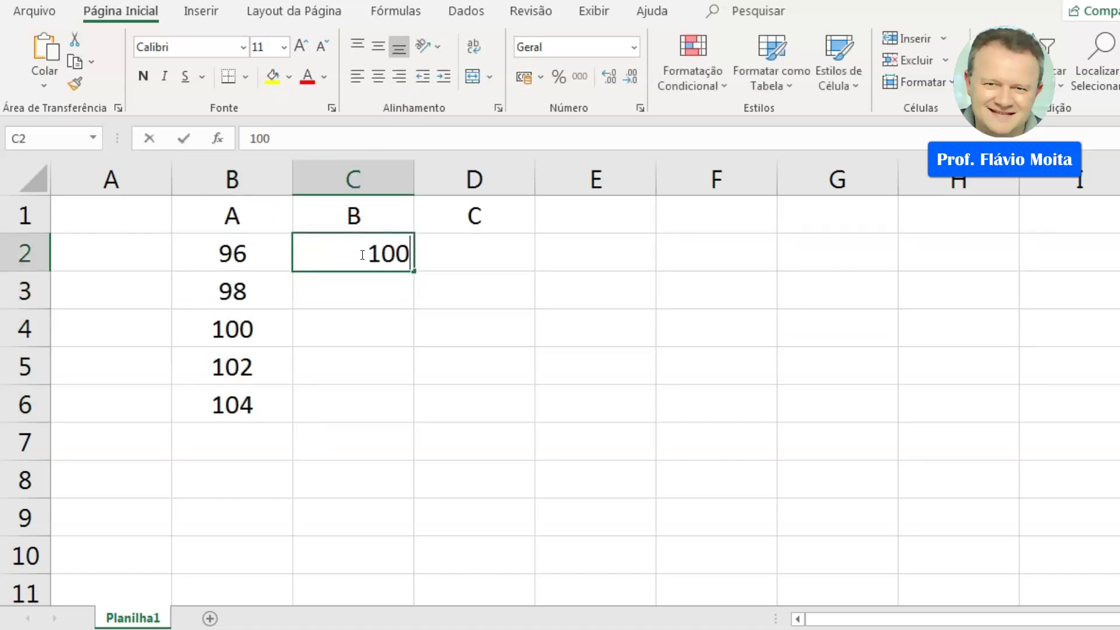
key("Return")
type("100")
key("Return")
type("100")
key("Return")
type("100")
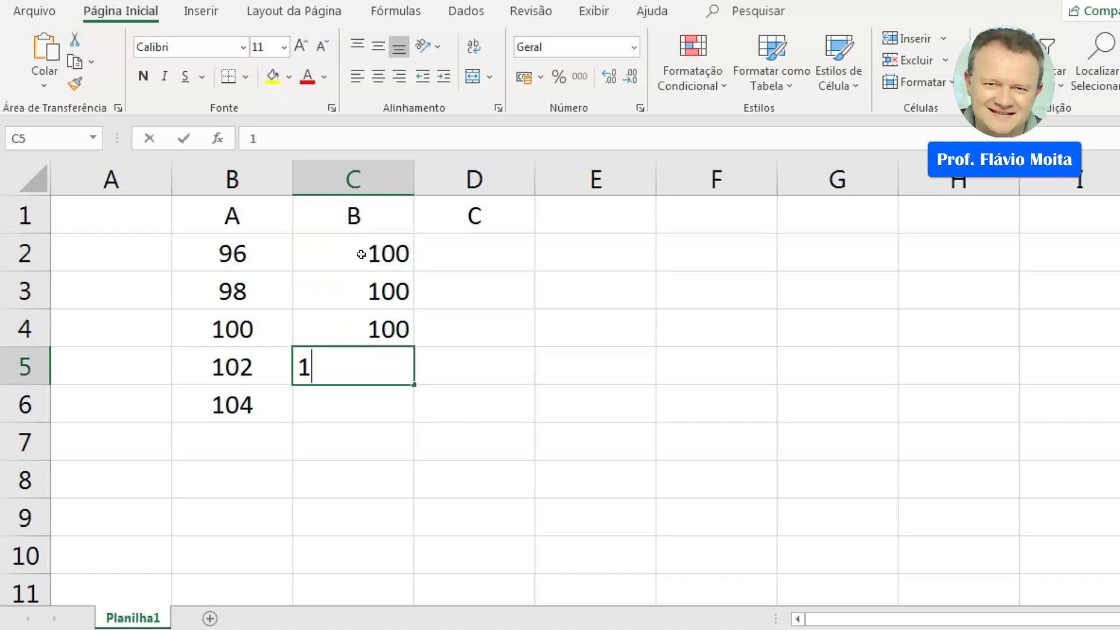
key("Return")
type("100")
key("Return")
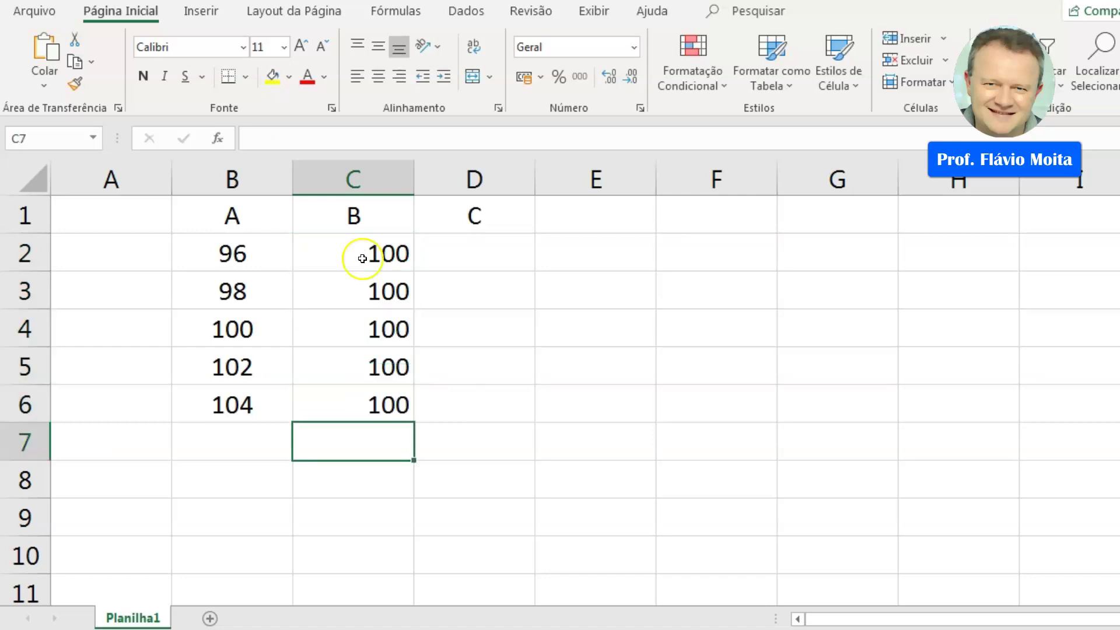
Enter 80, 90, 100, 110 and 120 in cells D2 to D6 under heading C
left_click(461, 260)
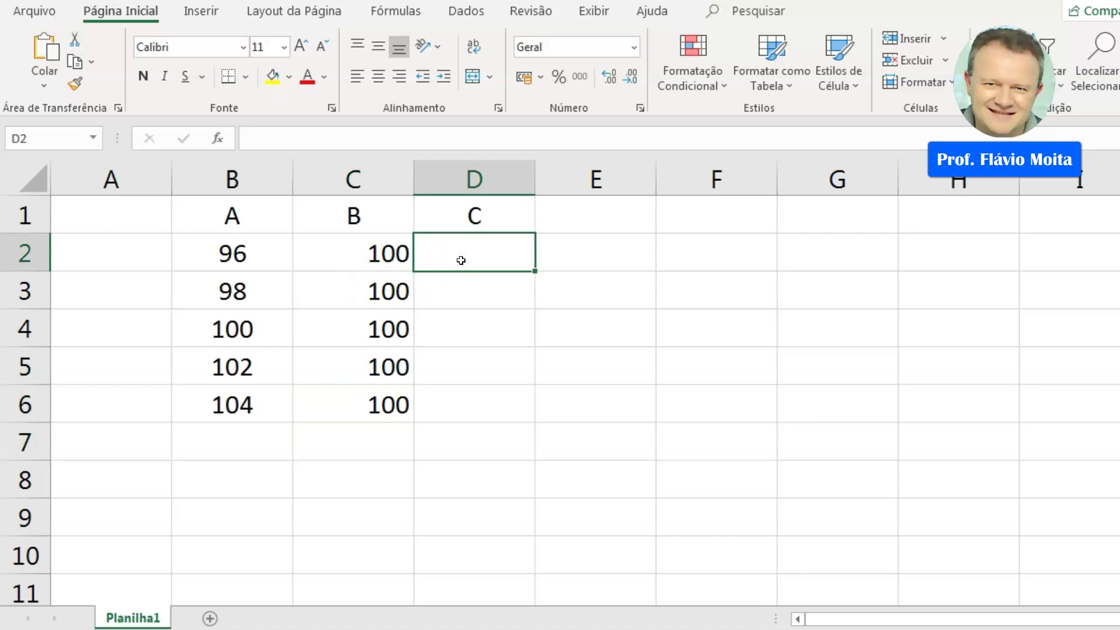
type("80")
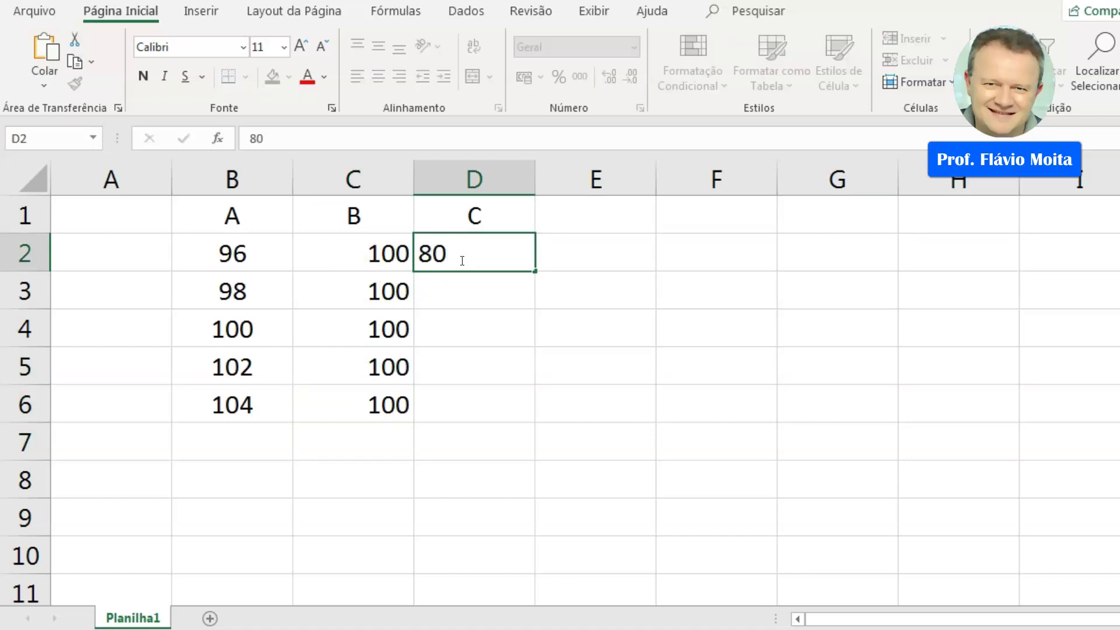
key("Return")
type("90")
key("Return")
type("100")
key("Return")
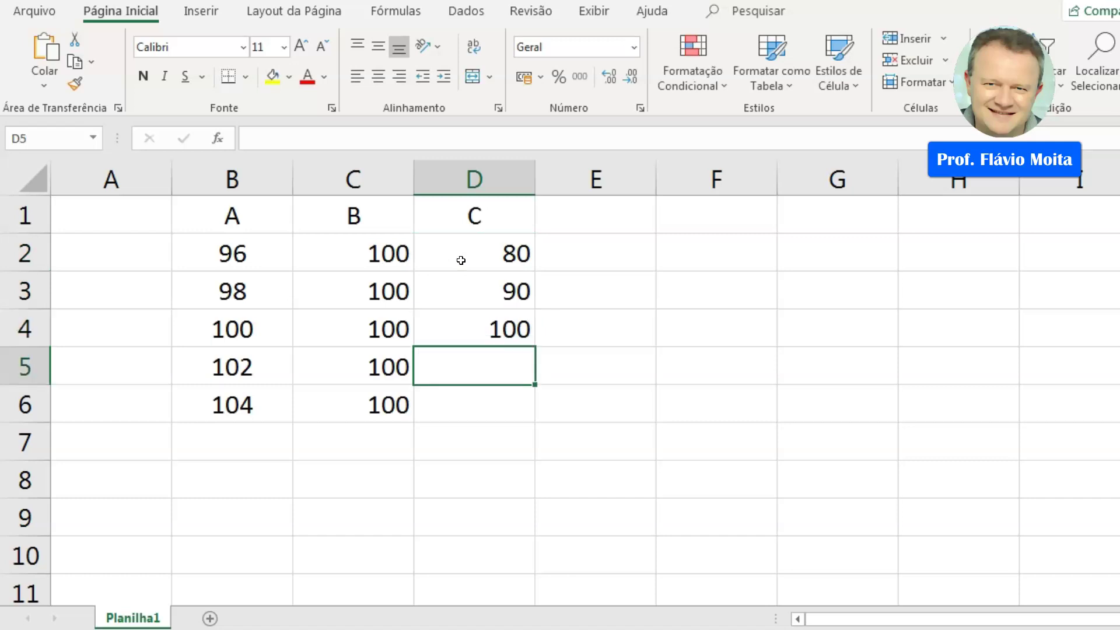
type("110")
key("Return")
type("120")
key("Return")
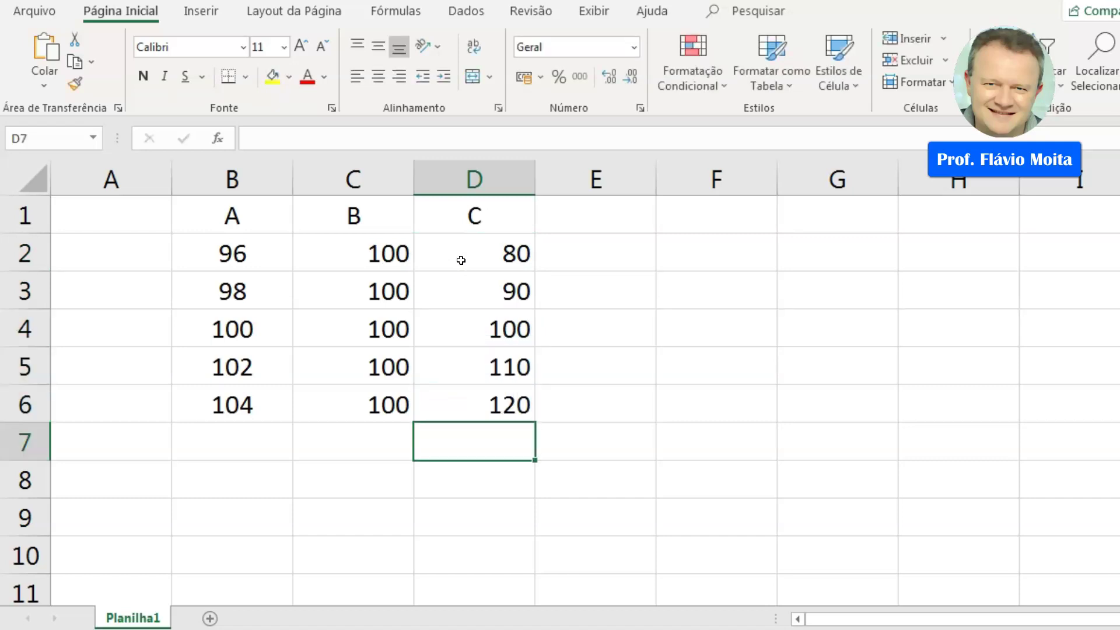
Center all the numbers in B2:D6 horizontally
left_click_drag(271, 239, 508, 410)
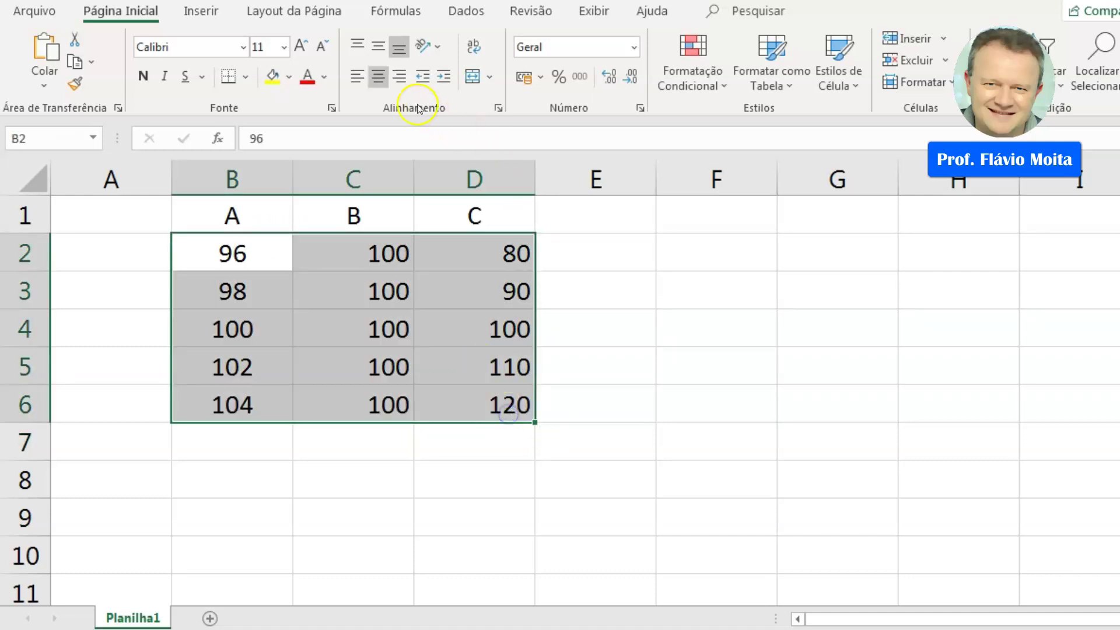
left_click(379, 75)
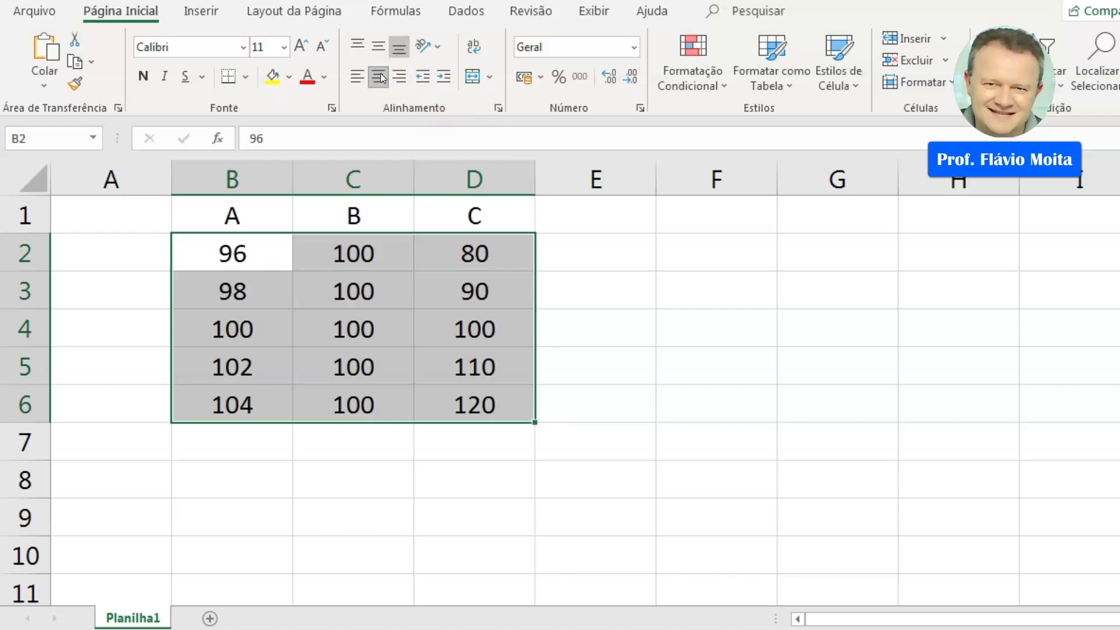
left_click(222, 334)
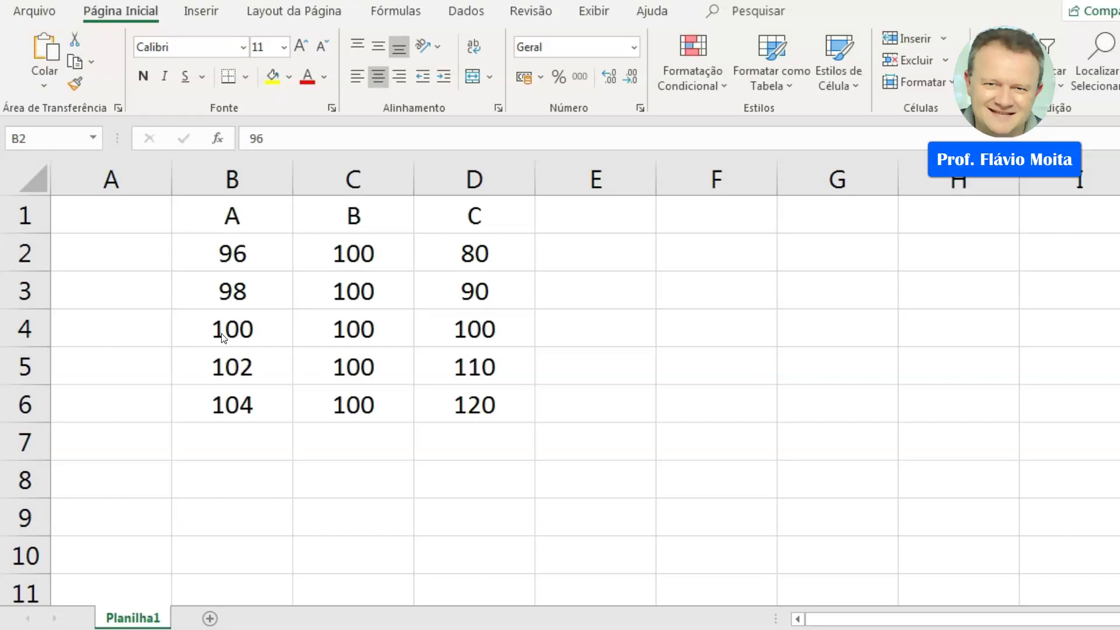
left_click(226, 334)
left_click(228, 453)
left_click(238, 267)
Apply all borders to the data table B1:D6 and to the empty range A7:D9 below it
left_click_drag(223, 214, 509, 415)
left_click(245, 77)
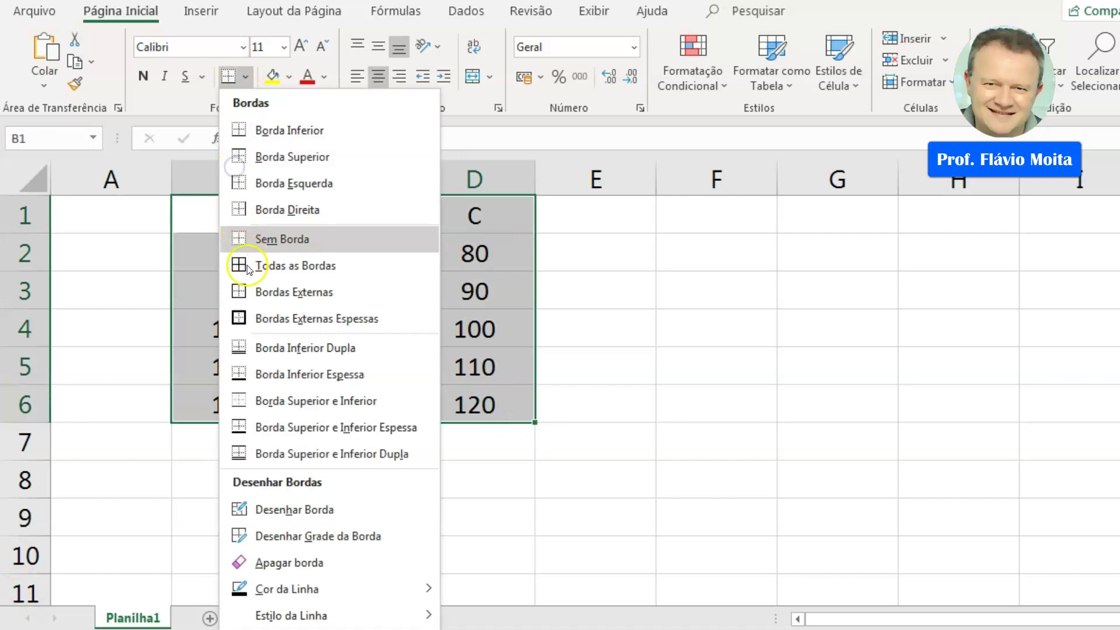
left_click(248, 264)
left_click_drag(143, 443, 479, 521)
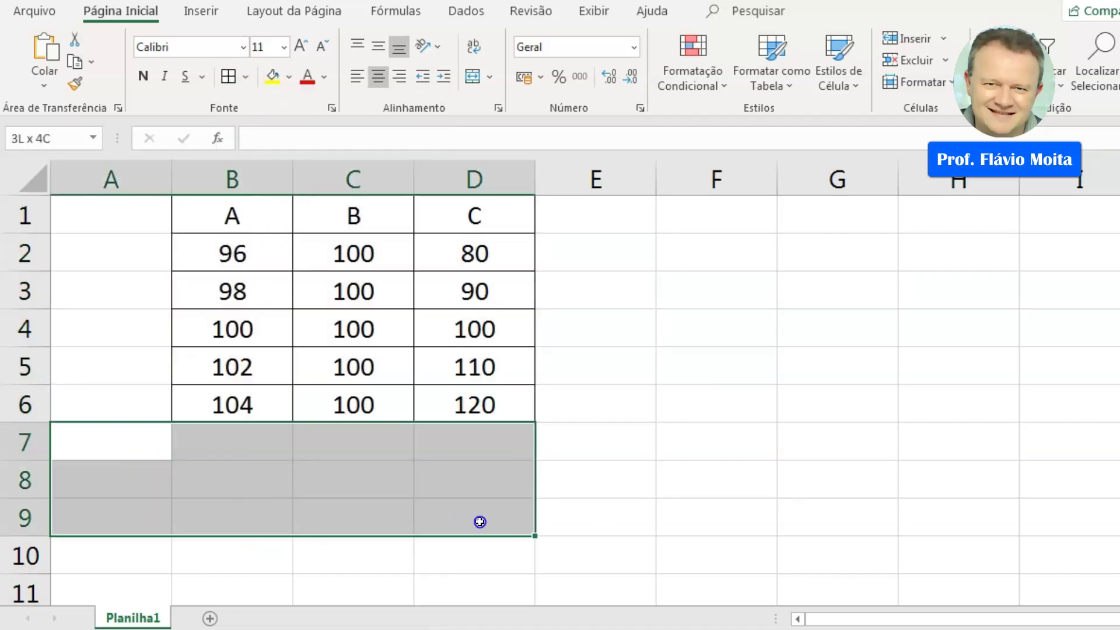
left_click(229, 77)
Enter the row labels Média, Mediana and Desvio padrão in A7:A9 and widen column A to fit them
left_click(140, 437)
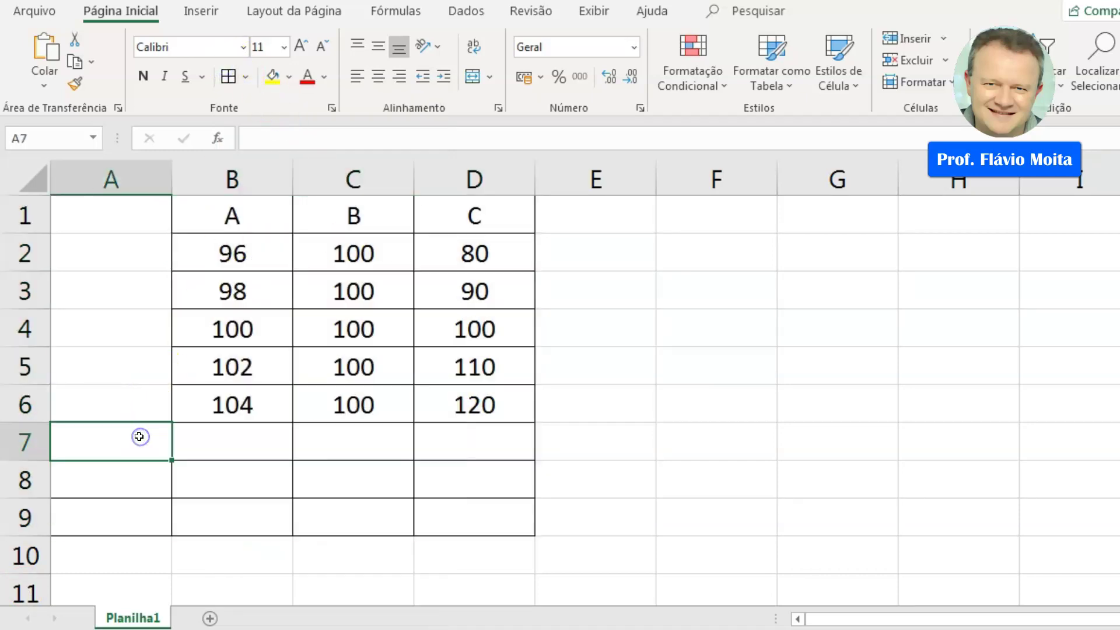
type("Média")
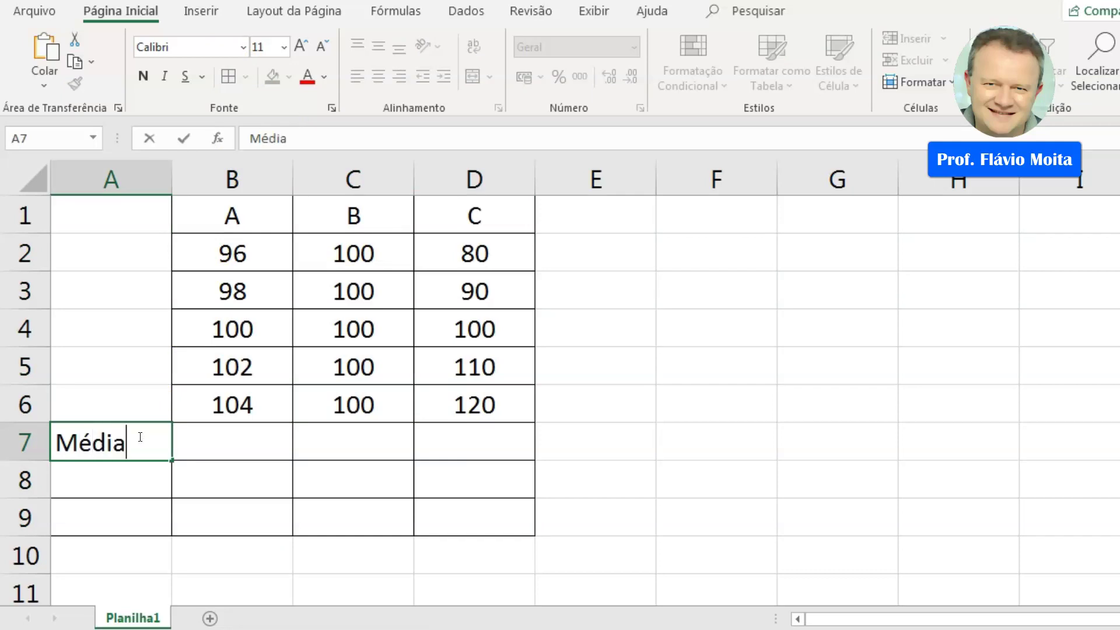
key("Return")
type("Median")
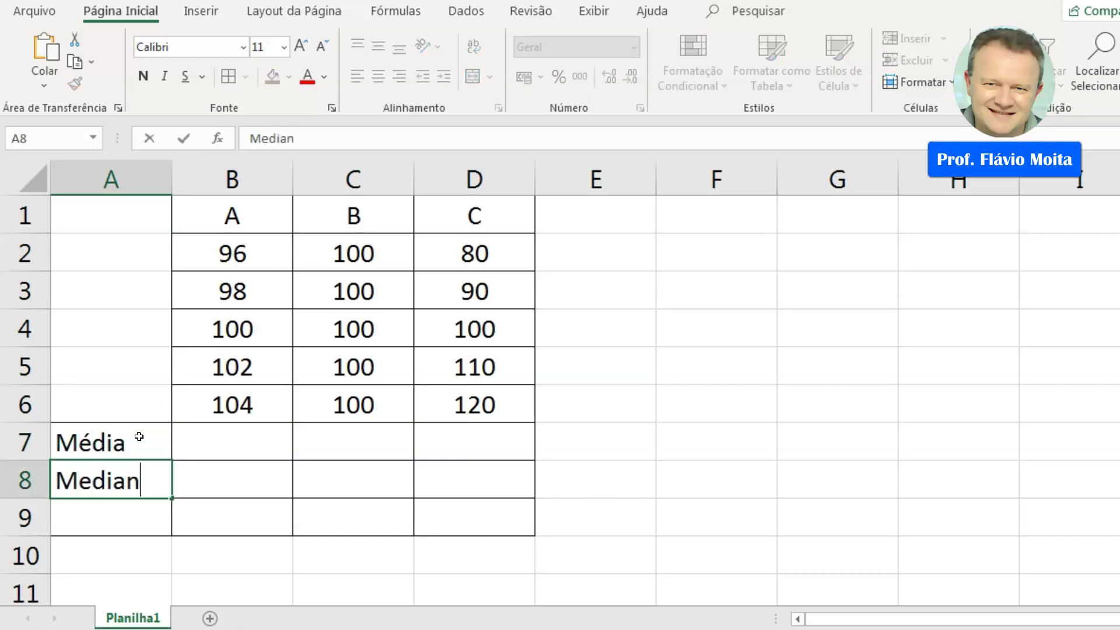
type("a")
key("Return")
type("Des")
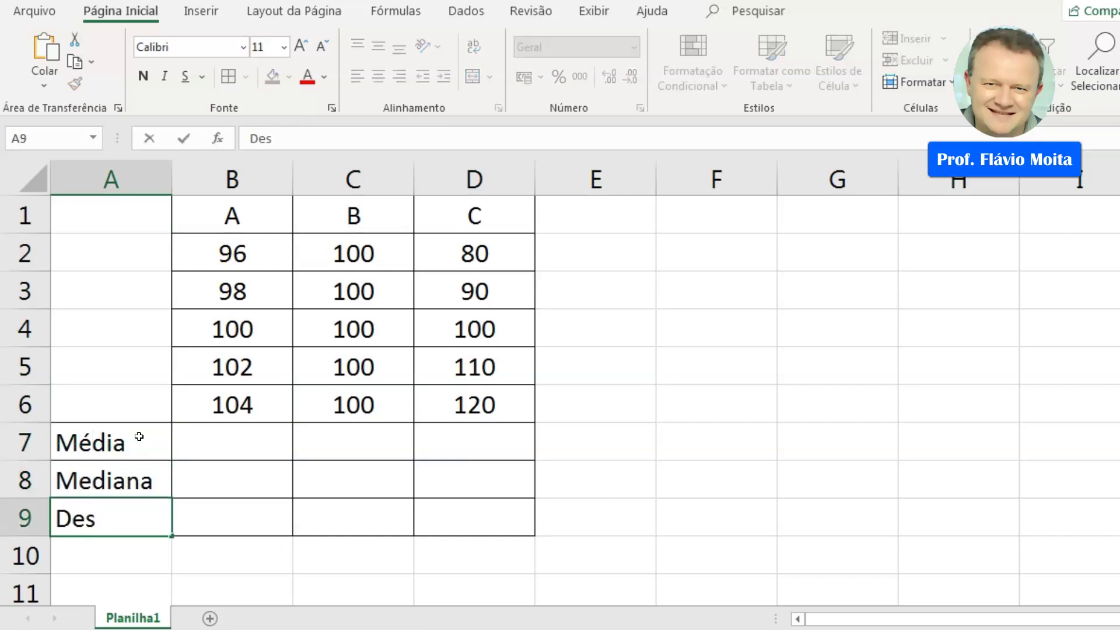
type("vio padrão")
key("Return")
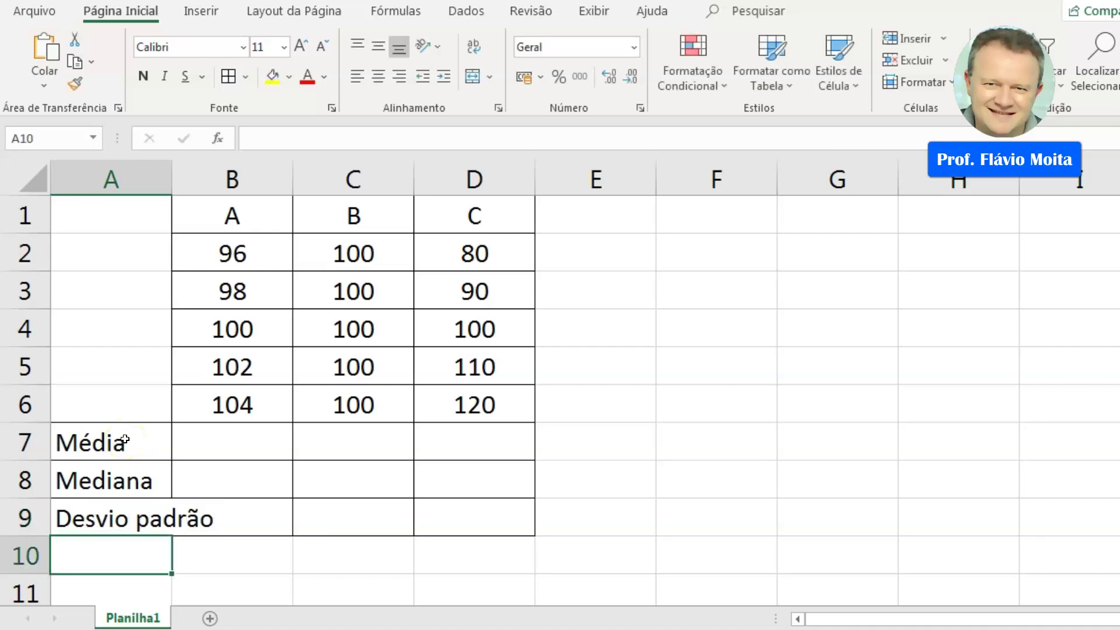
left_click_drag(223, 175, 238, 175)
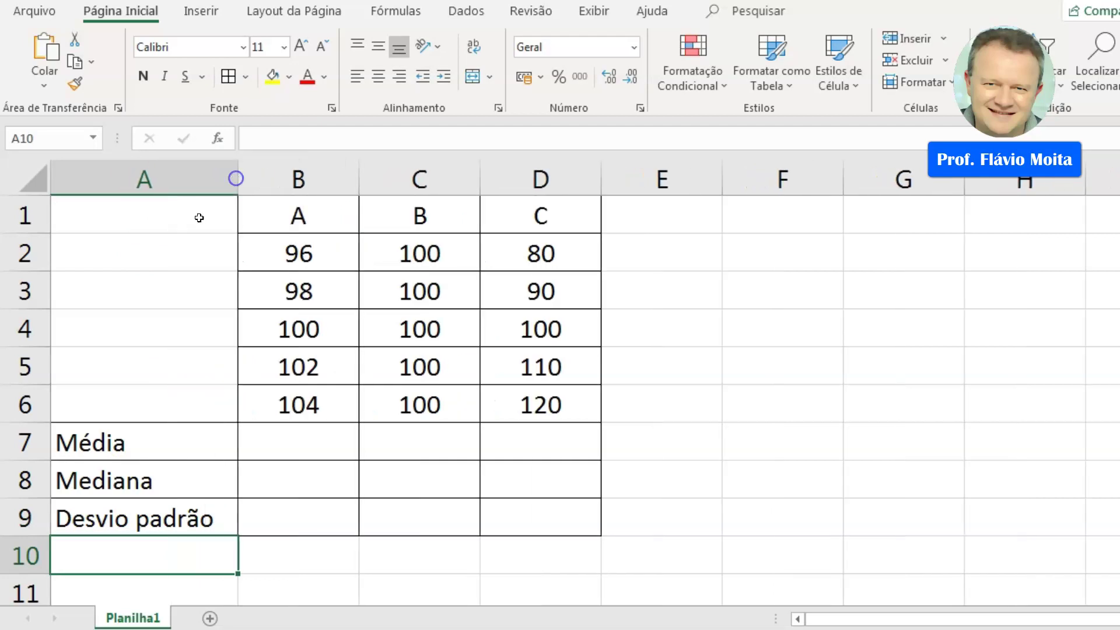
Fill the heading cells B1:D1 with yellow
left_click_drag(298, 209, 566, 210)
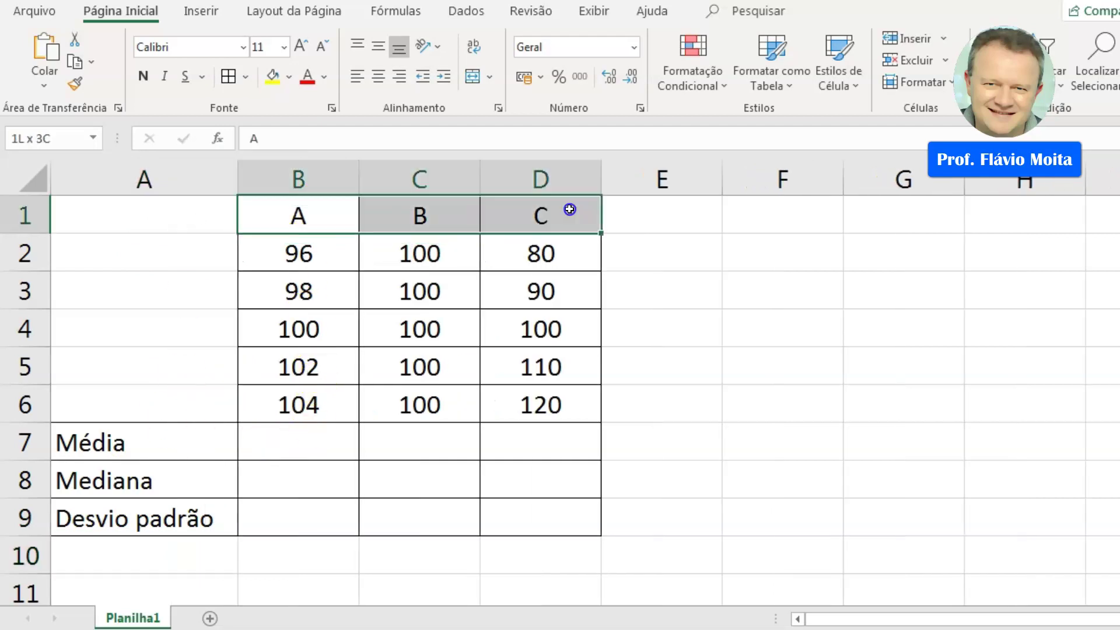
left_click(272, 77)
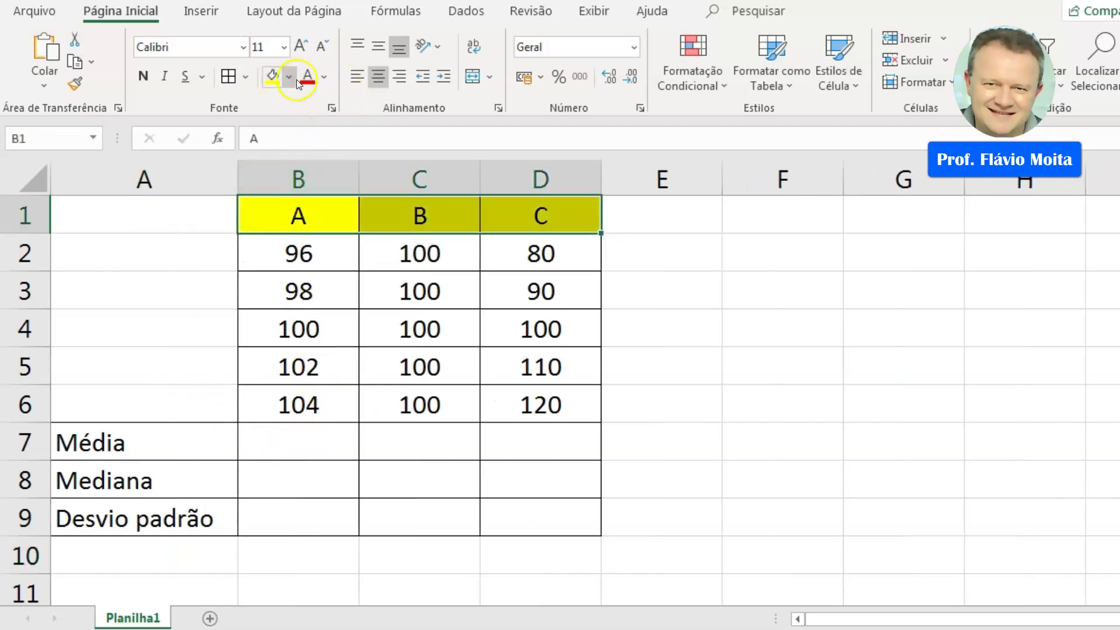
Fill the heading cells B1:D1 with dark blue and set their font color to white
left_click(288, 78)
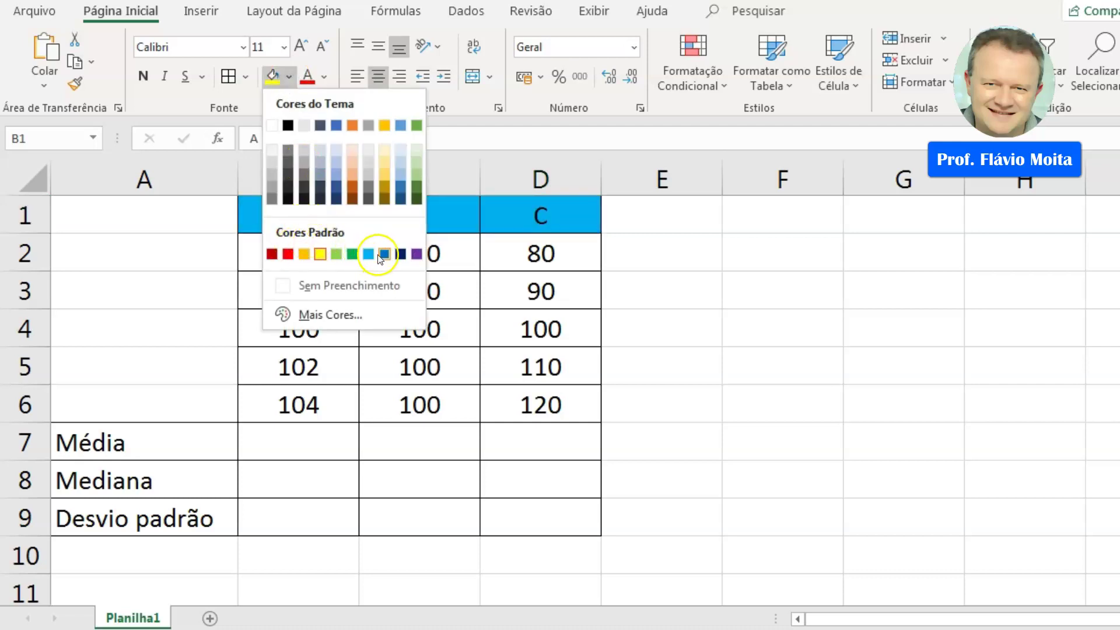
left_click(400, 254)
left_click(323, 77)
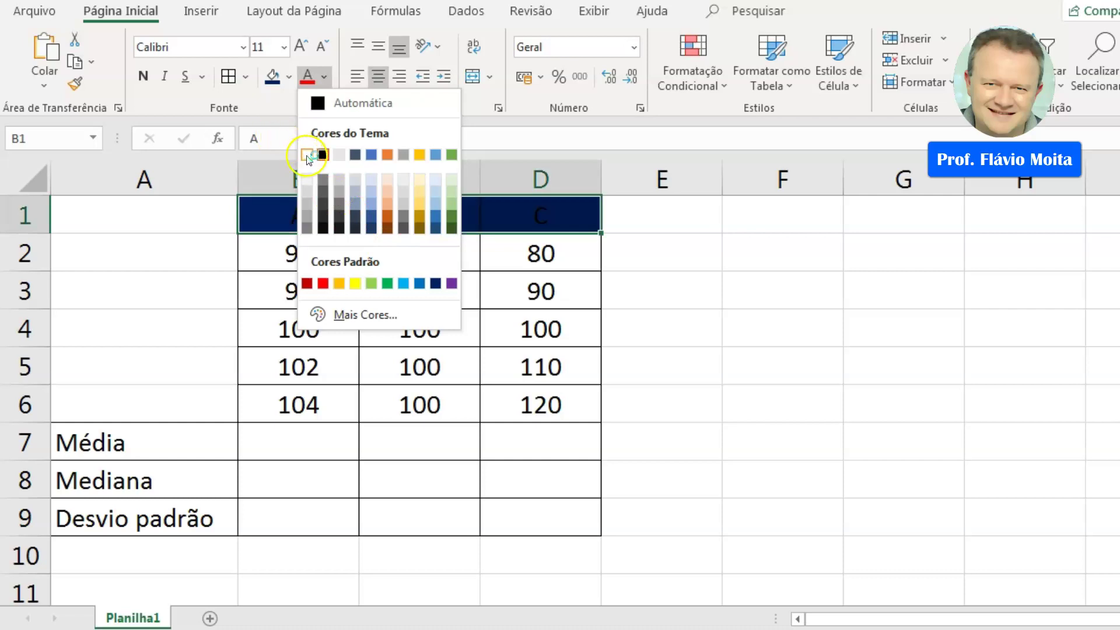
left_click(306, 155)
left_click(353, 413)
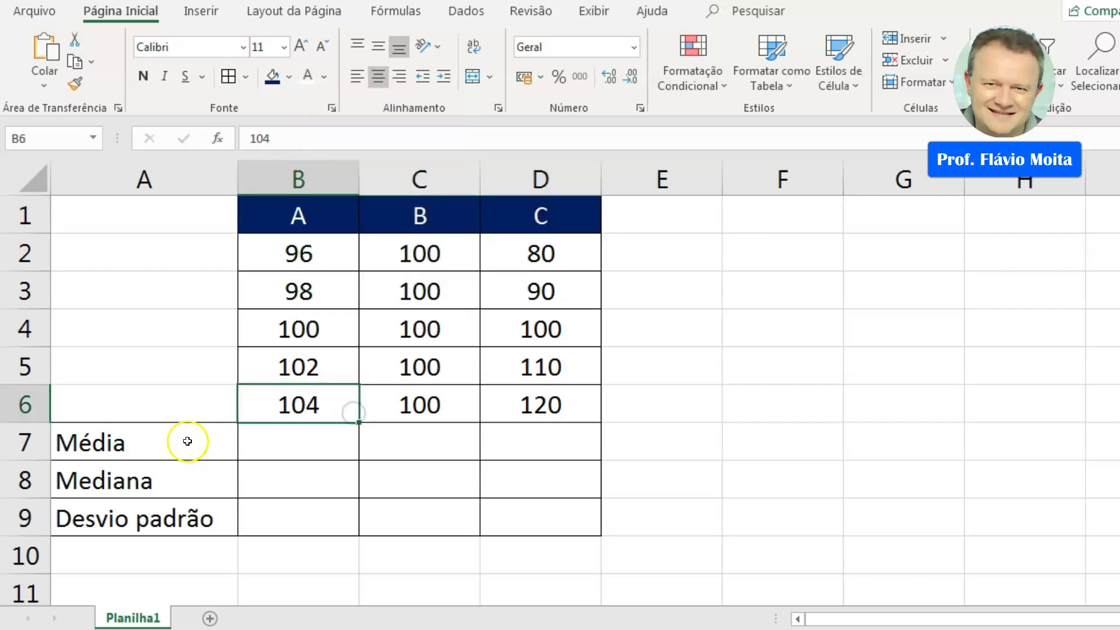
Give the row labels in A7:A9 the same dark blue fill and white font color
left_click_drag(188, 442, 193, 517)
left_click(274, 77)
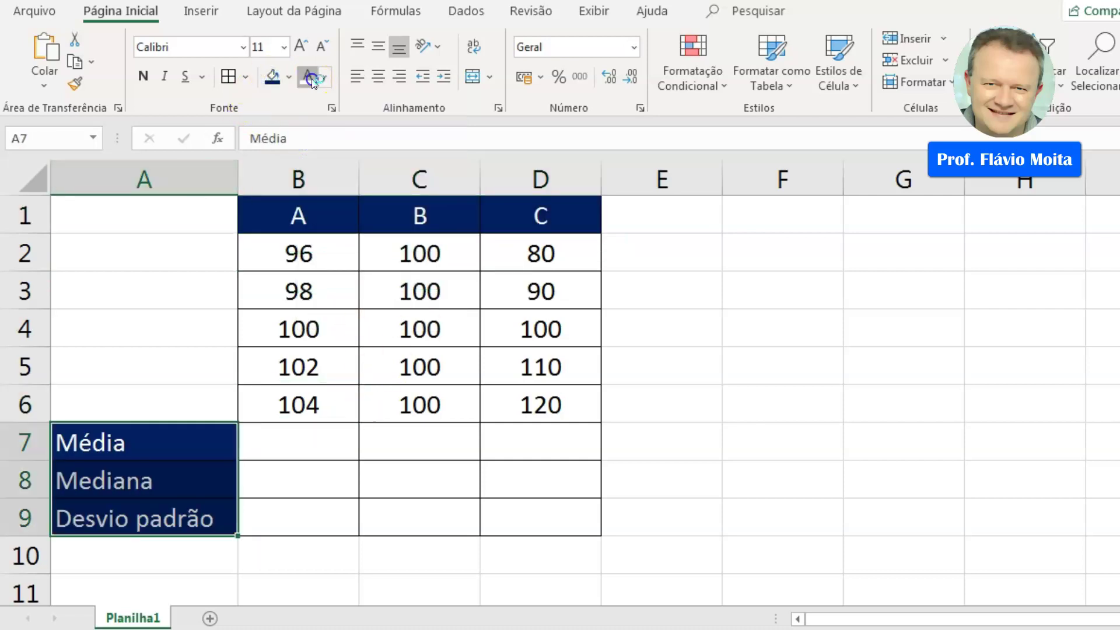
left_click(308, 76)
left_click(350, 411)
key("Right")
Display the numbers in B2:D9 with two decimal places
left_click_drag(318, 255, 522, 527)
left_click(609, 77)
left_click(609, 76)
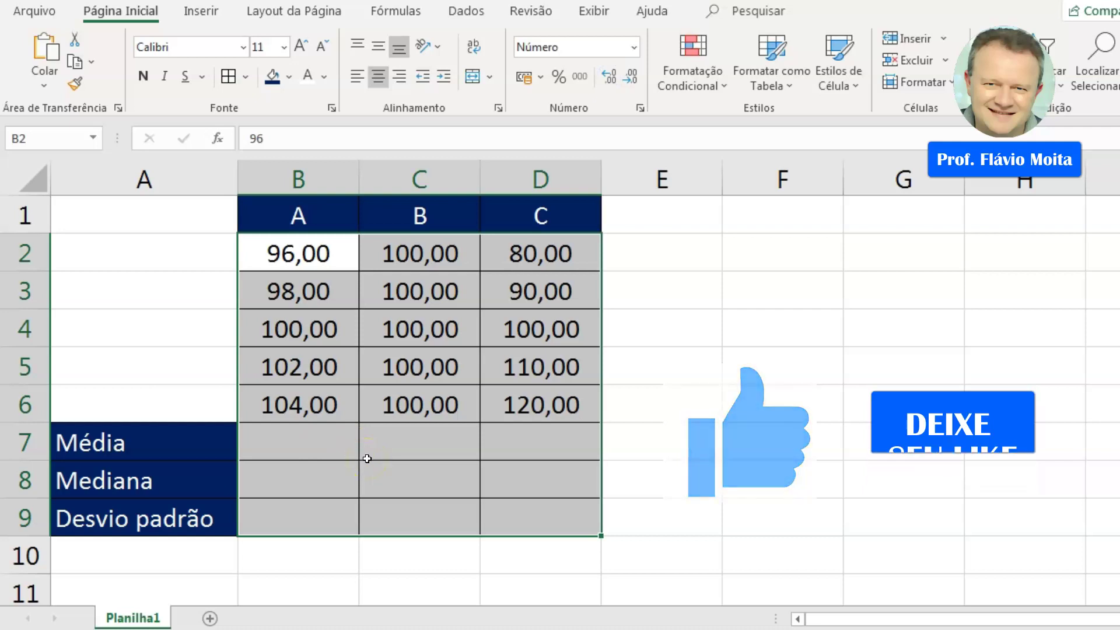
left_click(369, 458)
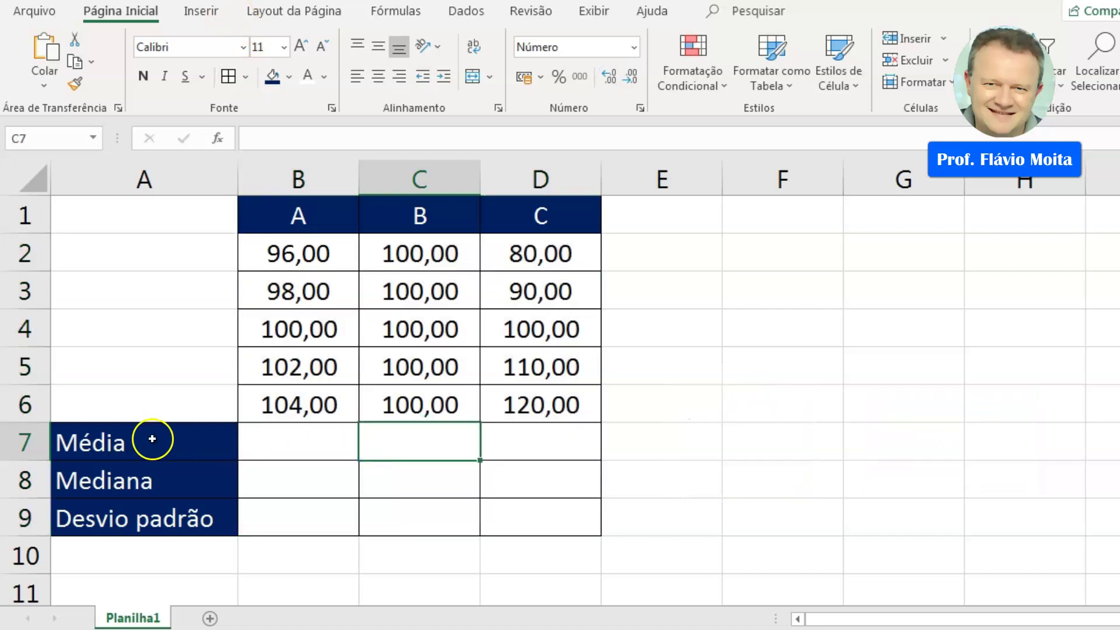
Calculate the mean of B2:B6 in B7 with the MÉDIA function and copy the formula across to D7
left_click(282, 444)
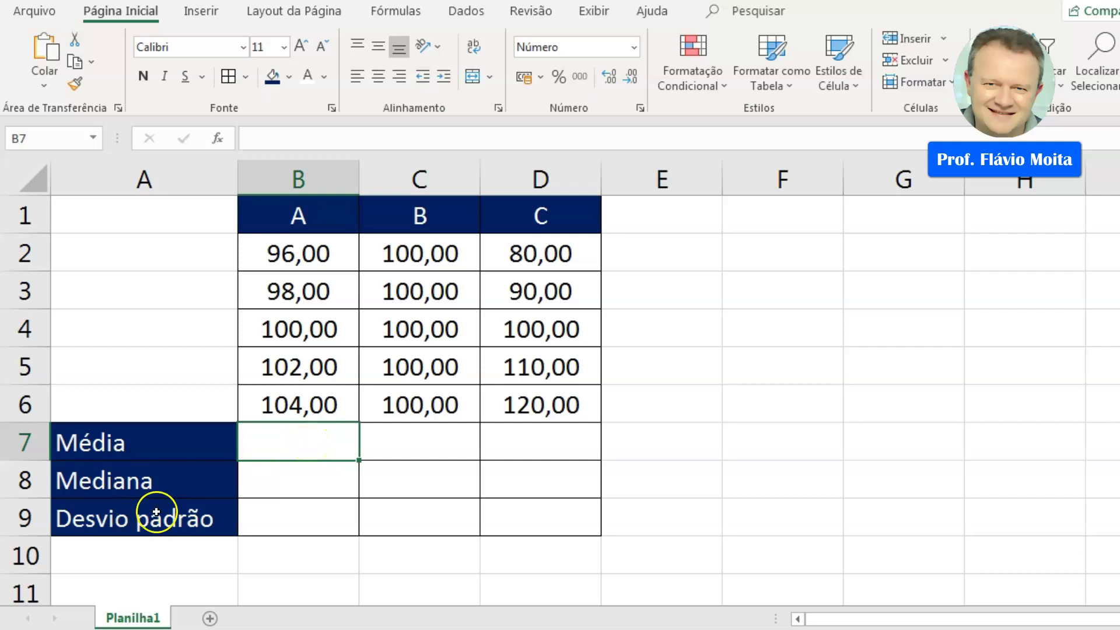
type("=m")
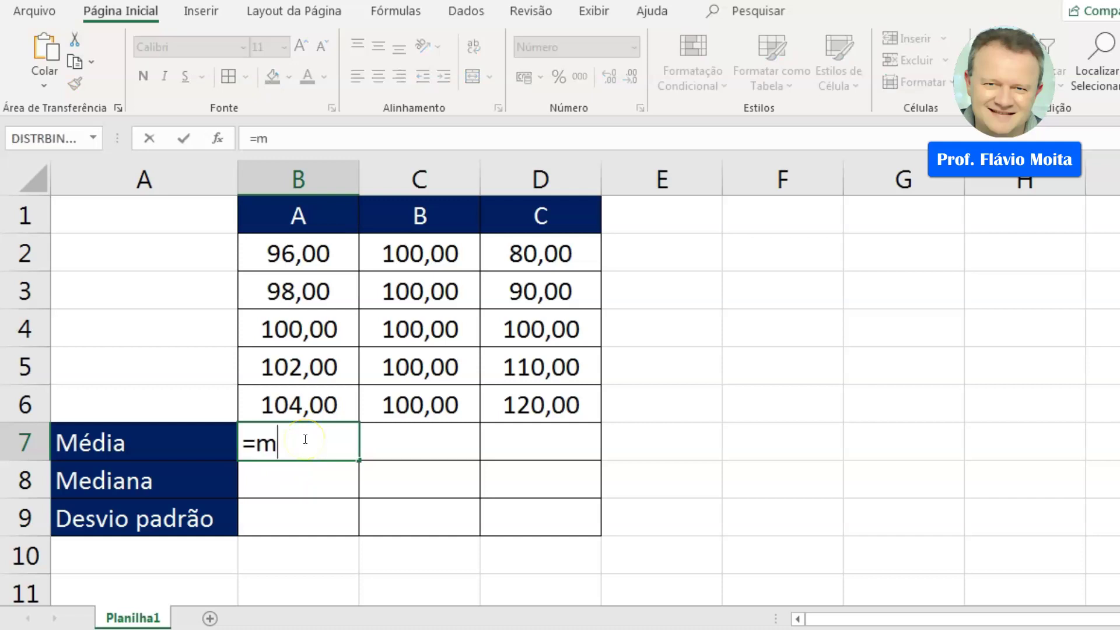
type("edia(")
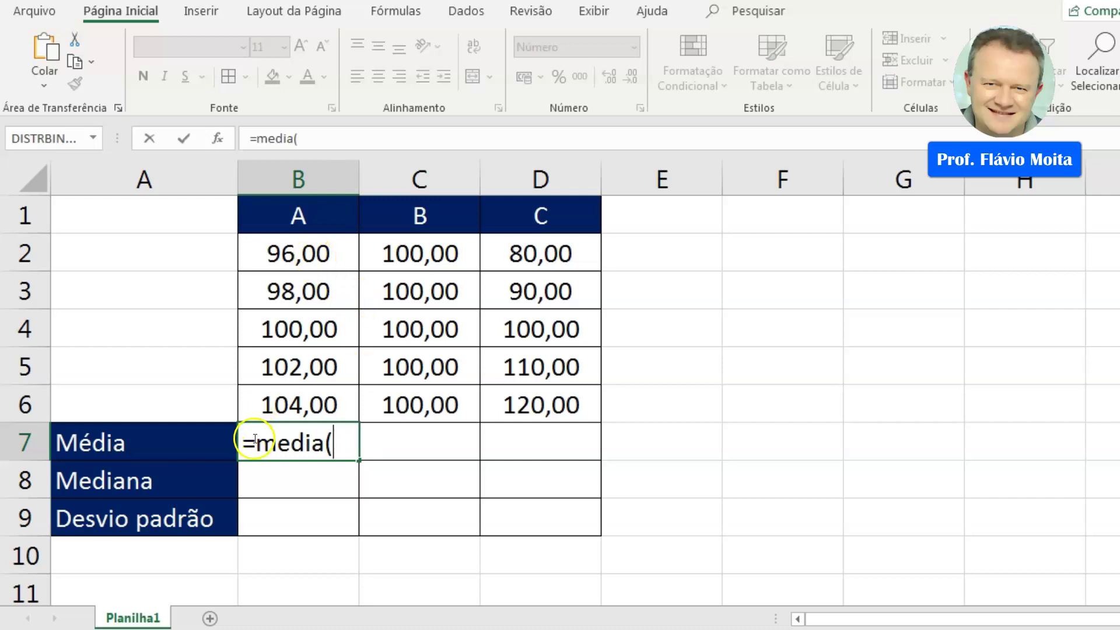
left_click_drag(318, 254, 329, 400)
type(")")
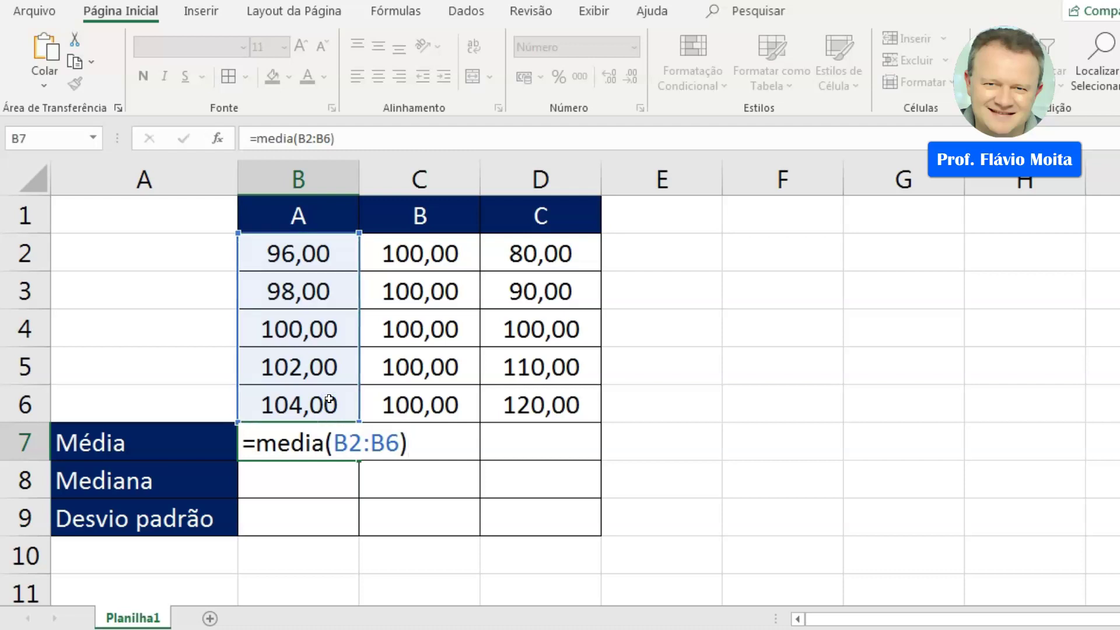
key("Return")
key("Up")
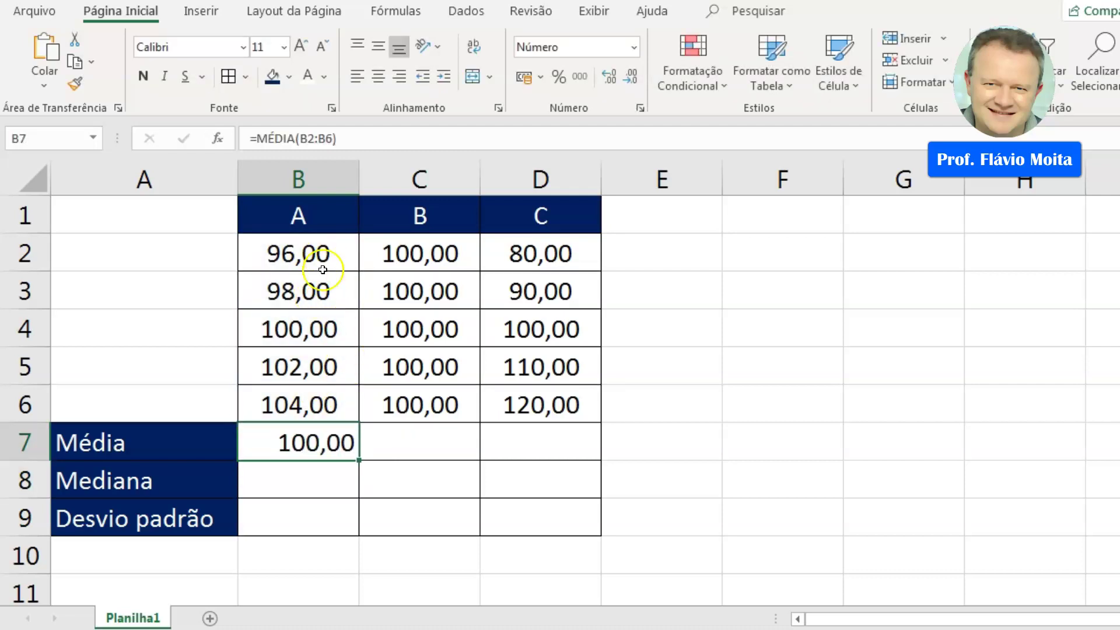
left_click_drag(360, 461, 476, 460)
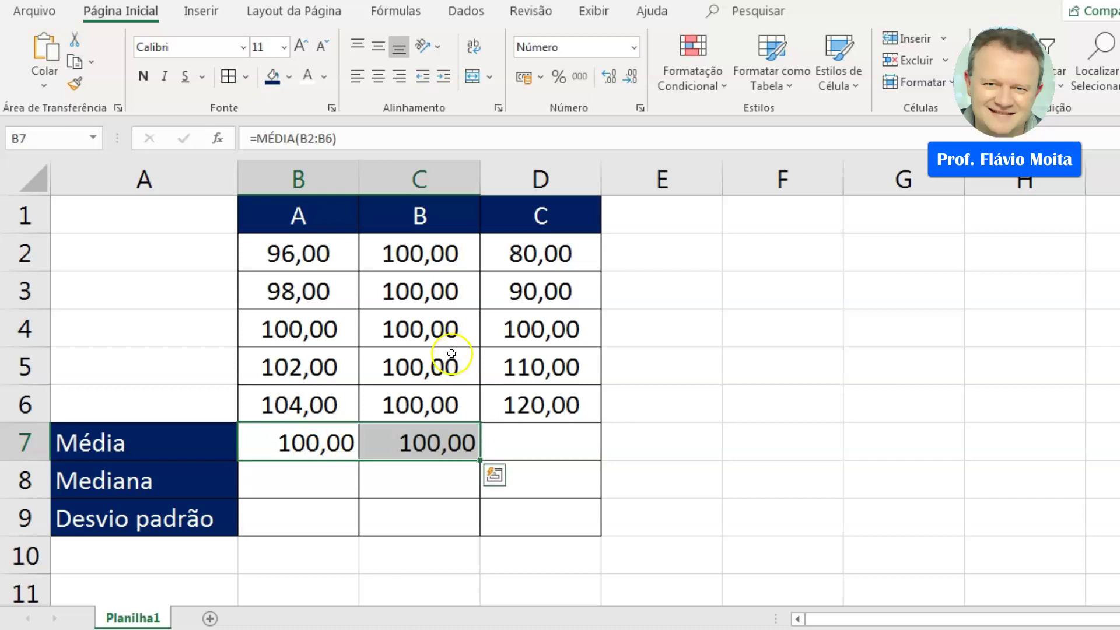
left_click_drag(480, 461, 634, 461)
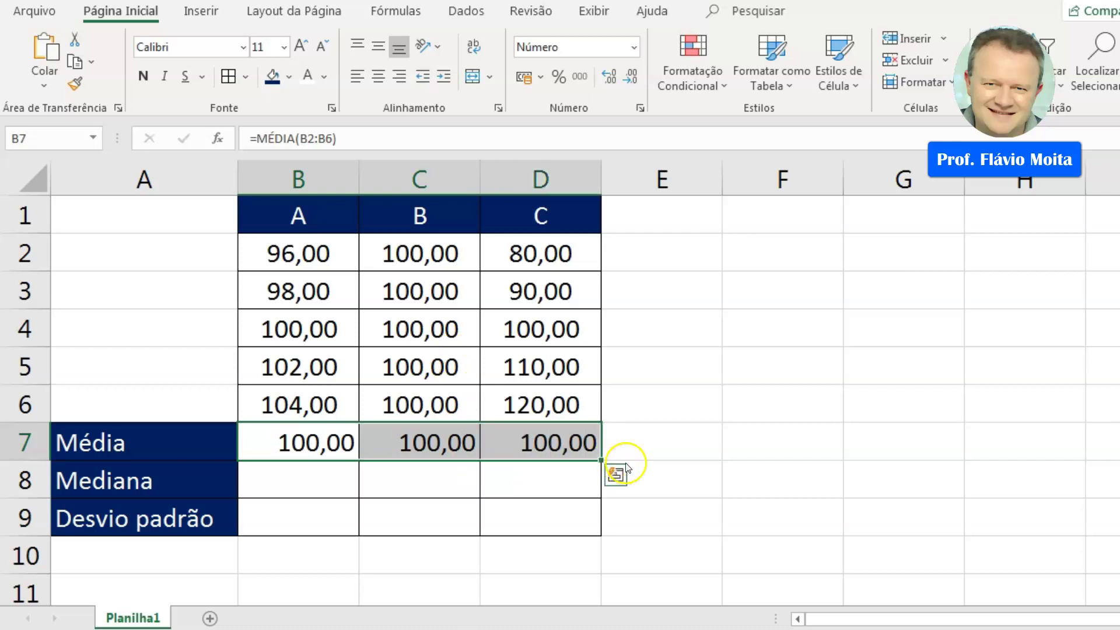
Center the result cells B7:D9 horizontally
left_click(384, 86)
left_click_drag(318, 484, 541, 511)
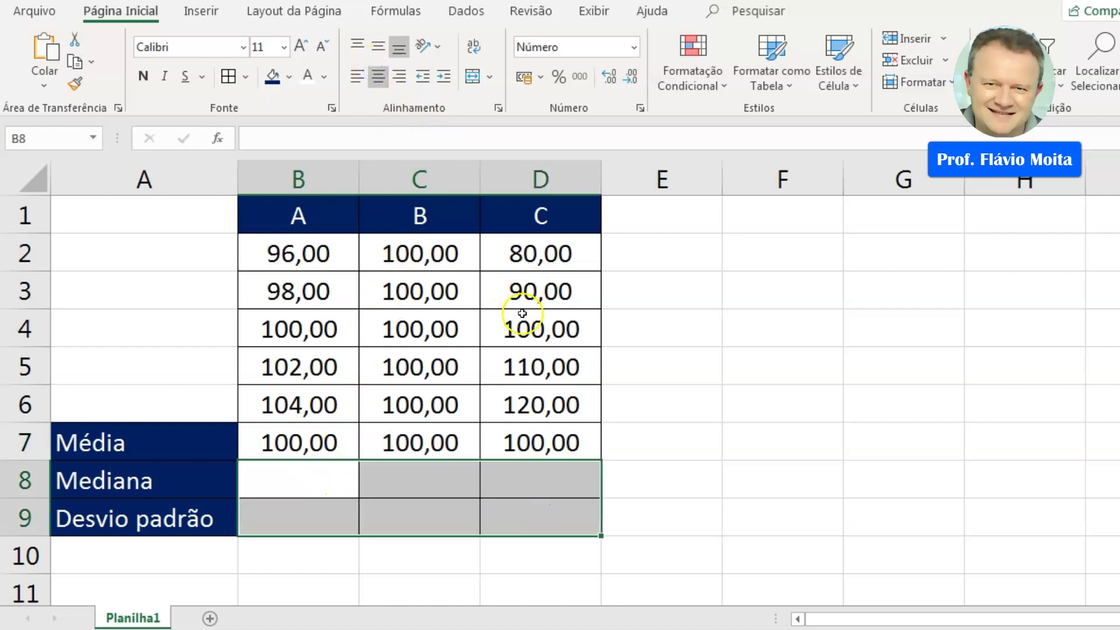
left_click(334, 442)
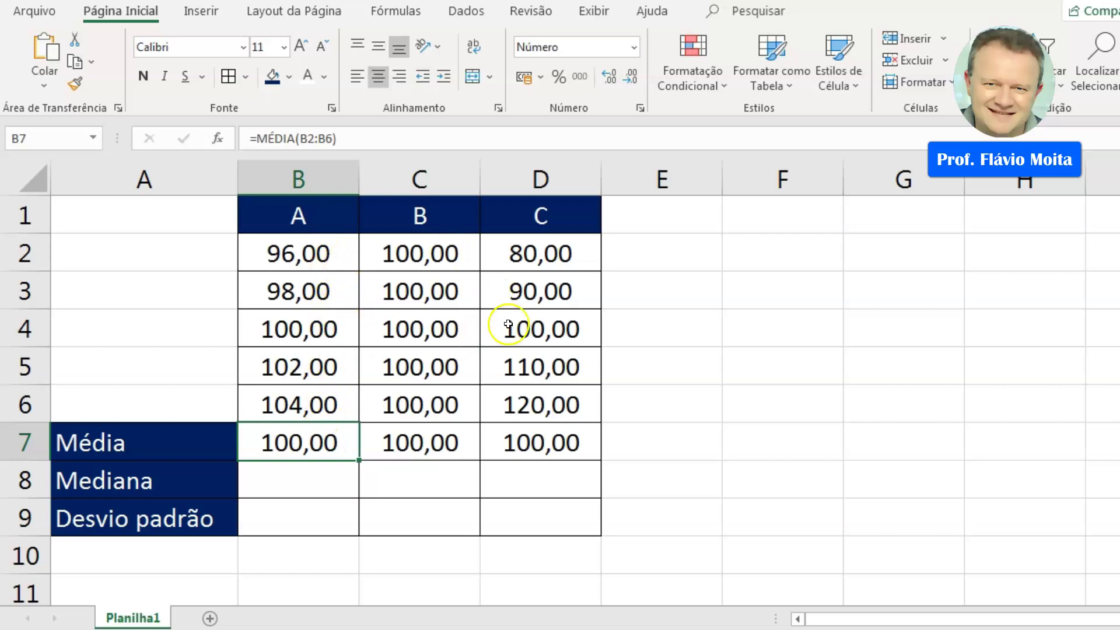
Compare the means in B7:D7 with the spread of the values in each data set in B2:D6
left_click_drag(332, 440, 551, 442)
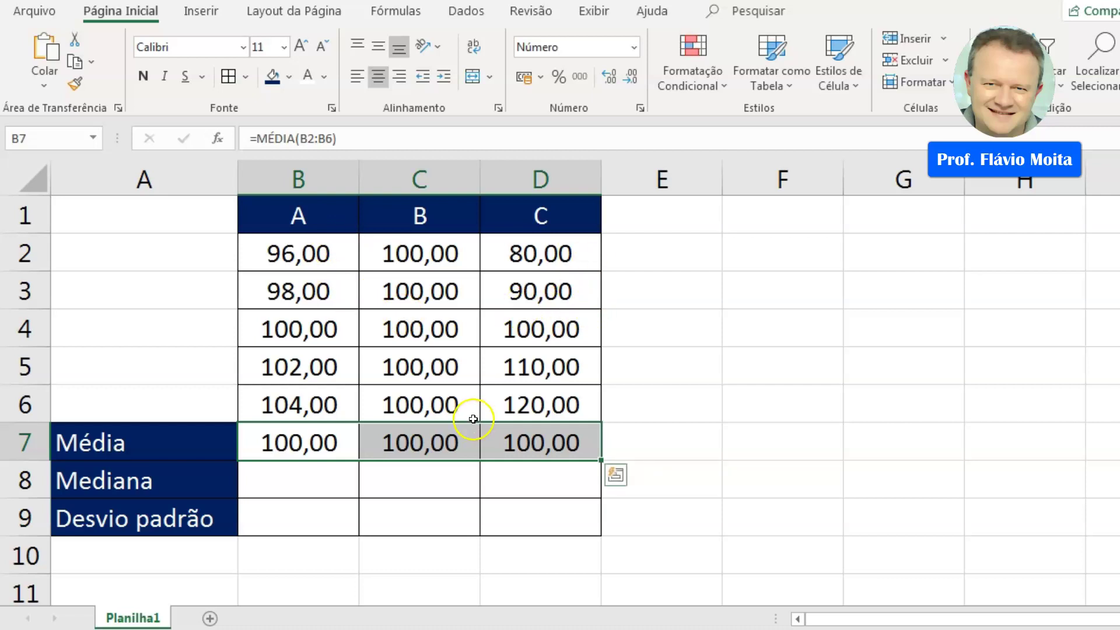
left_click_drag(544, 280, 542, 403)
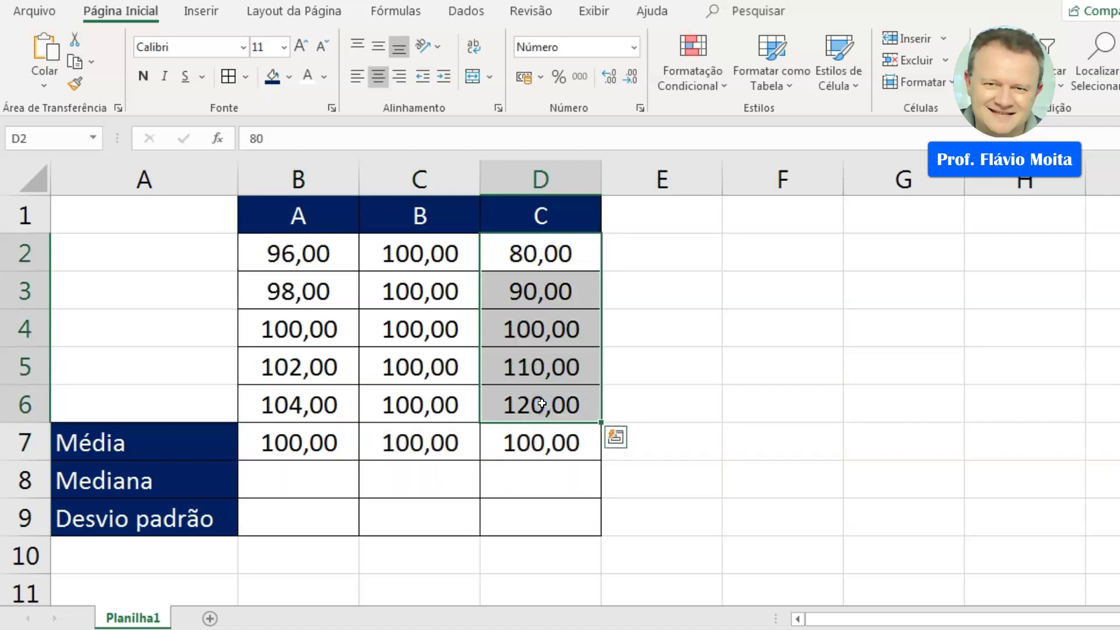
left_click_drag(347, 244, 342, 402)
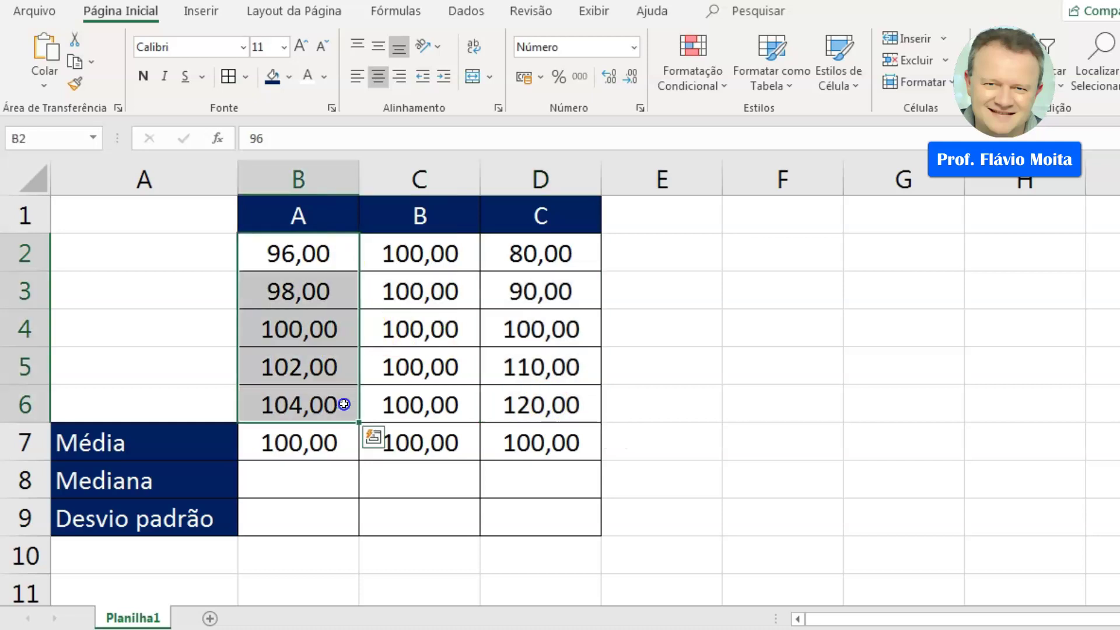
left_click_drag(407, 251, 410, 397)
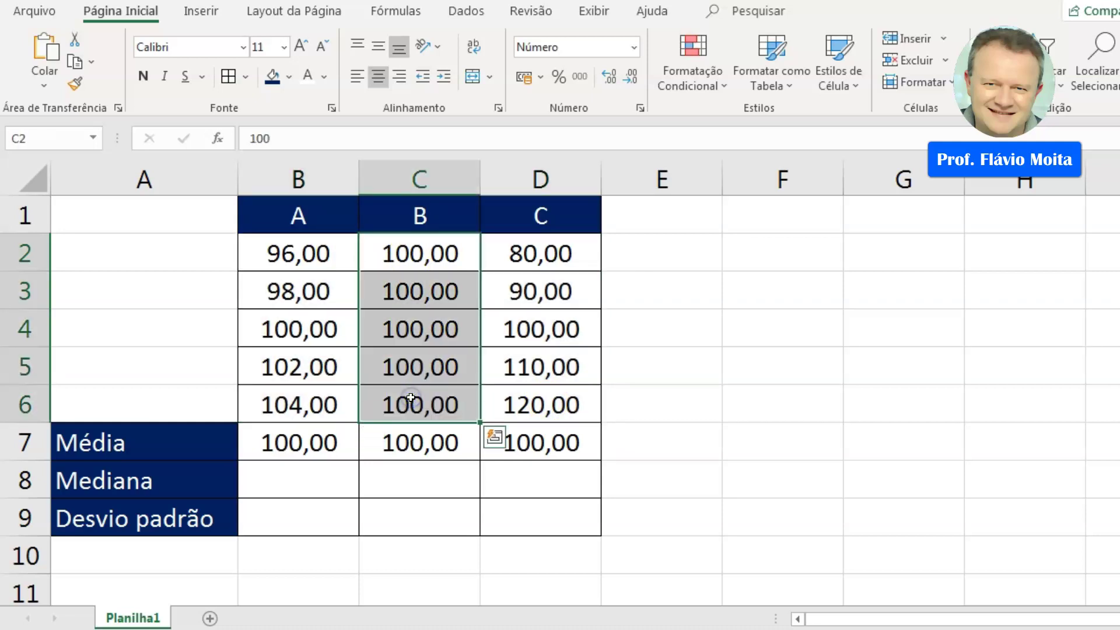
left_click_drag(295, 439, 501, 439)
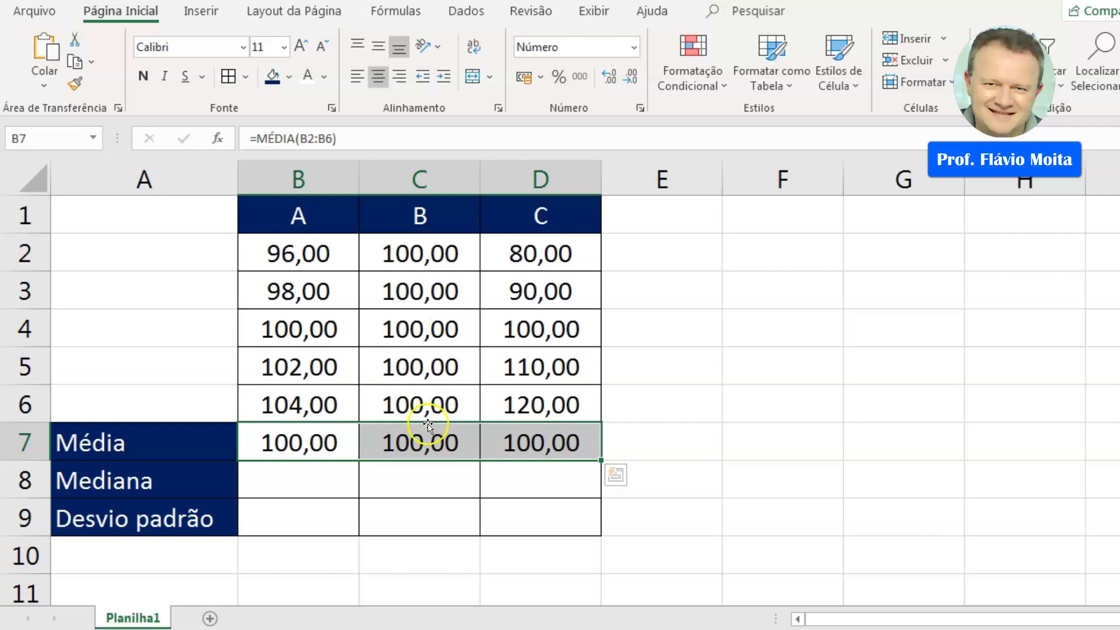
Calculate the median of B2:B6 in B8 with the MED function and copy the formula across to D8
left_click(326, 481)
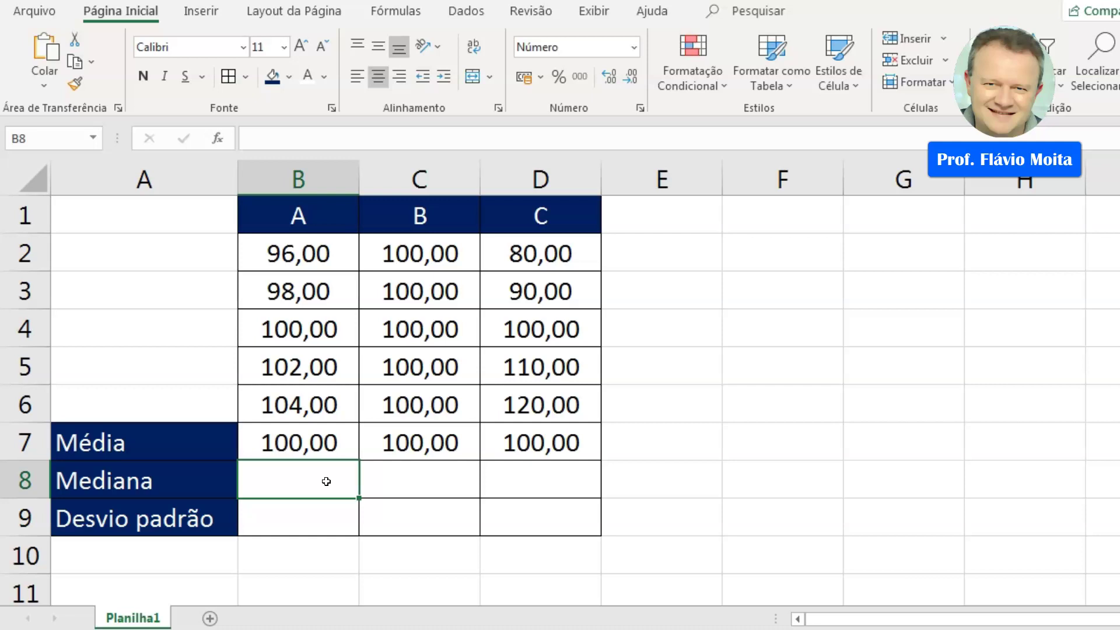
type("=med")
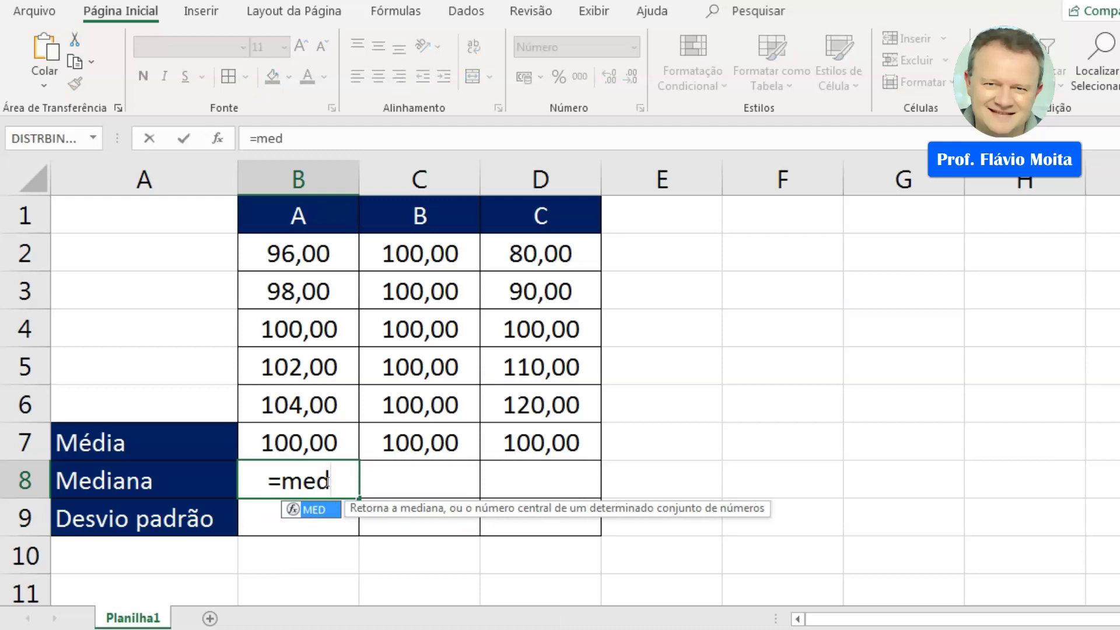
type("(")
left_click(303, 268)
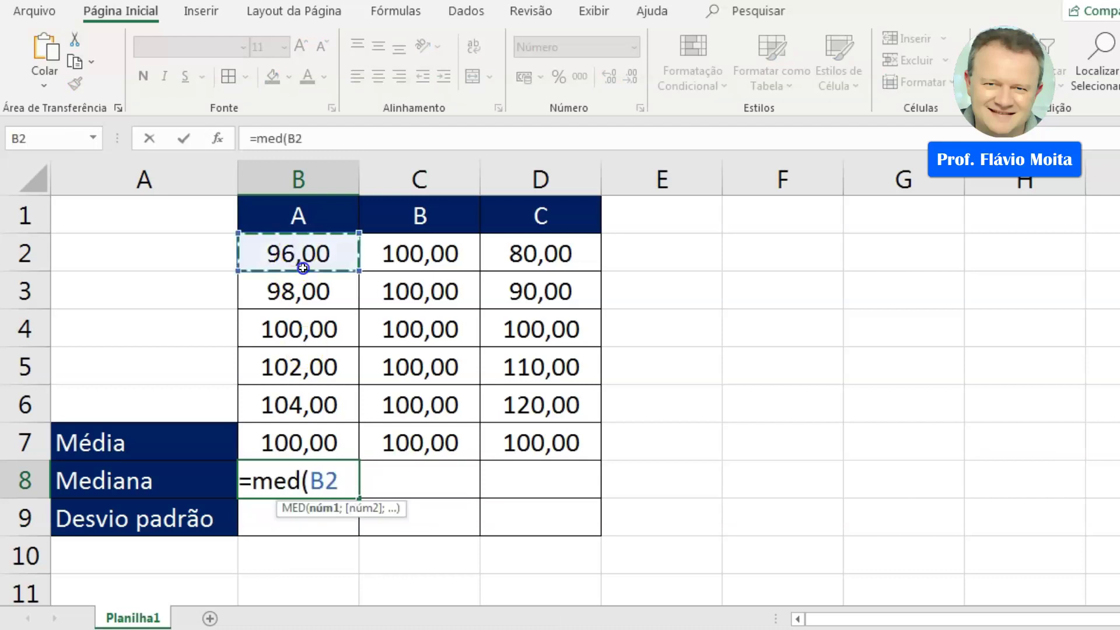
left_click_drag(302, 268, 316, 399)
type(")")
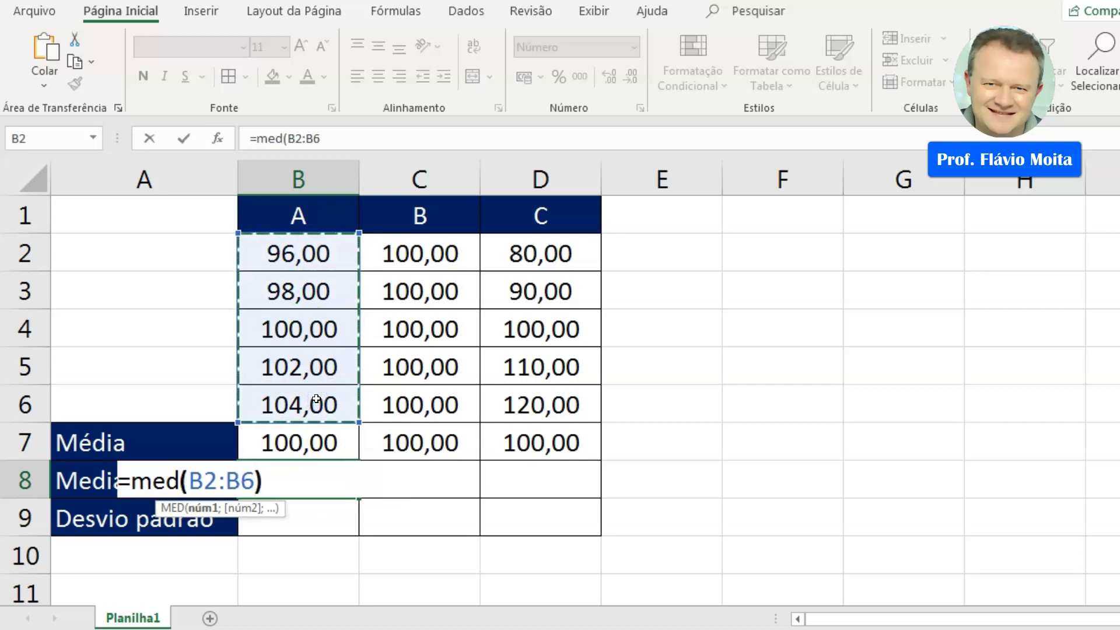
key("Return")
key("Up")
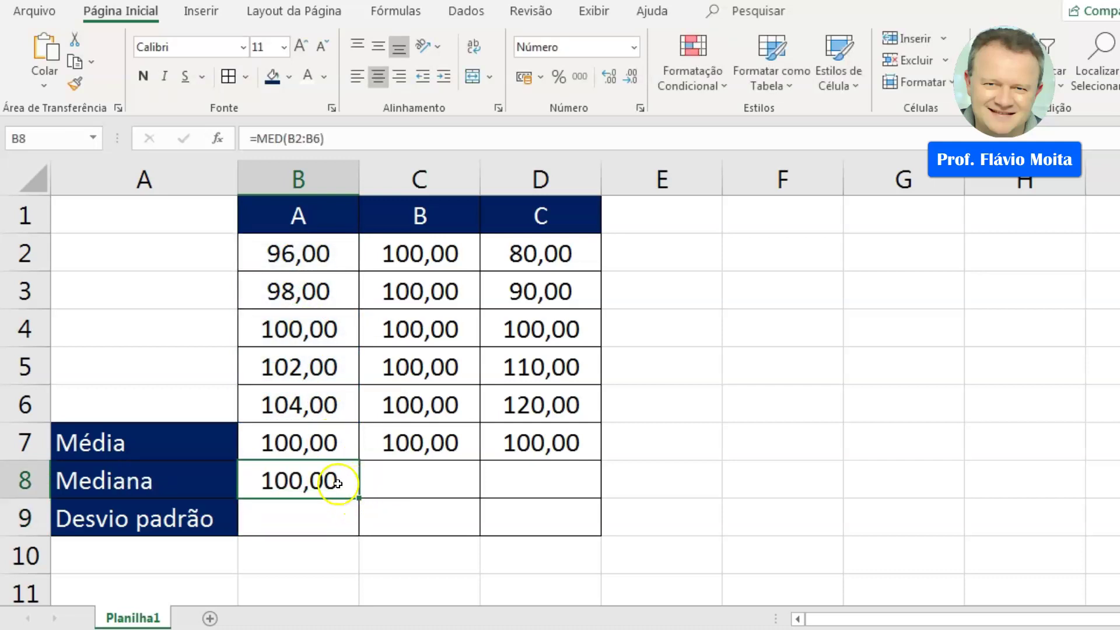
left_click_drag(358, 498, 610, 496)
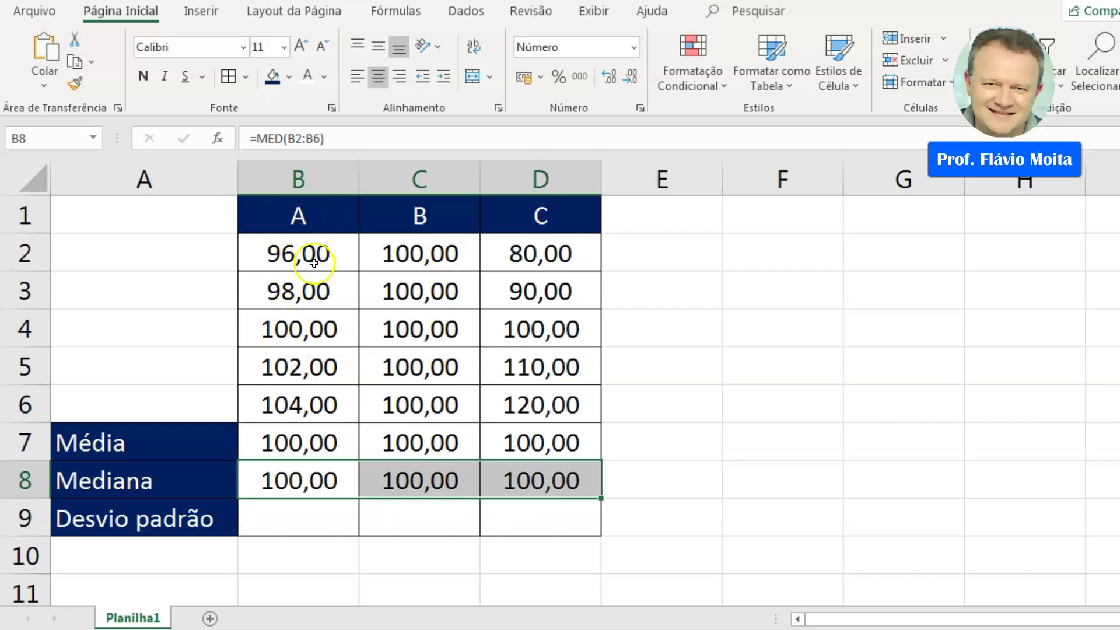
Make the middle values of the three data sets in B4:D4 bold
left_click_drag(291, 331, 553, 327)
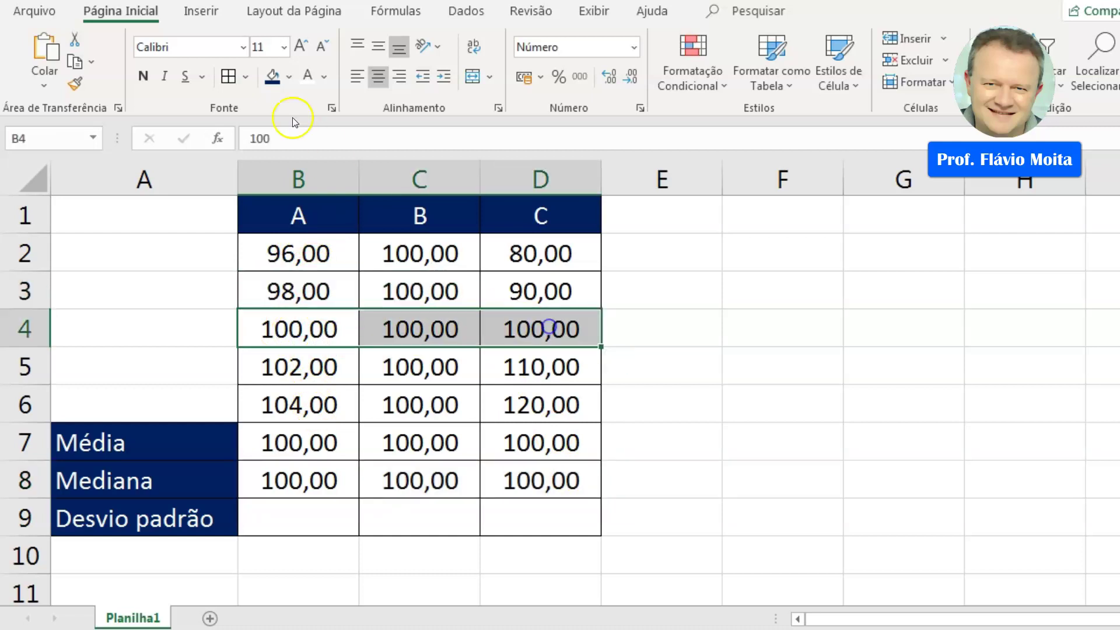
left_click(143, 76)
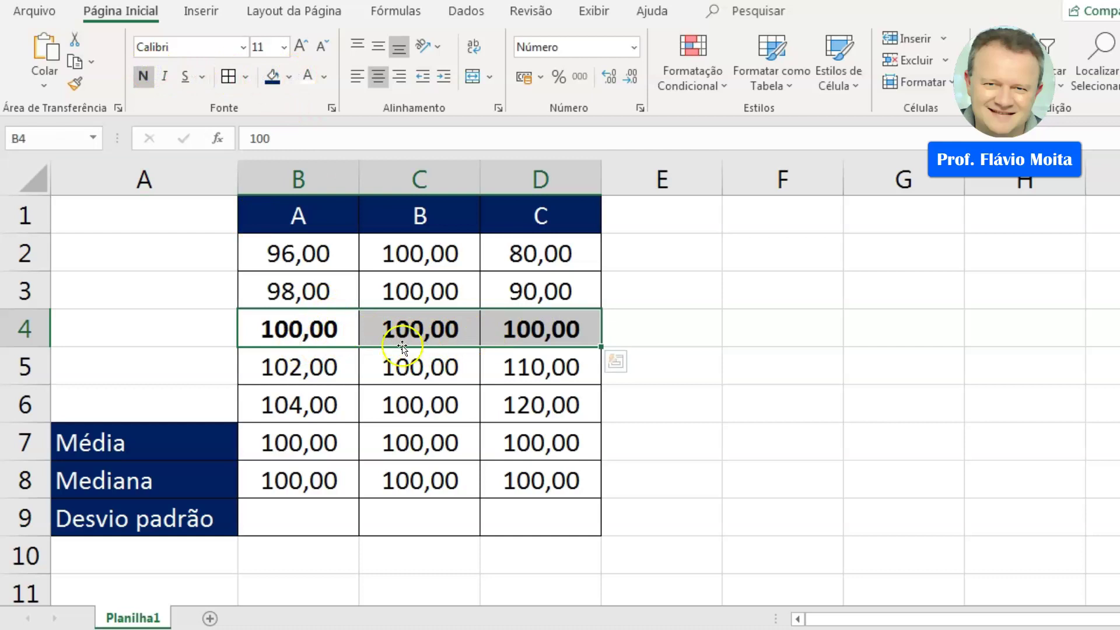
left_click(320, 480)
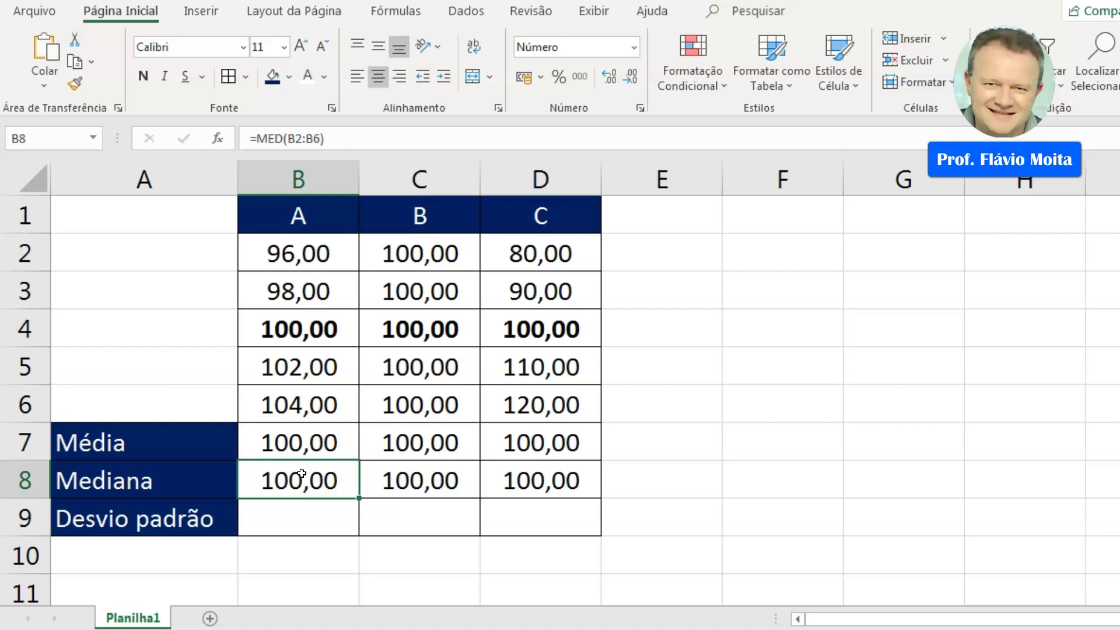
left_click_drag(309, 252, 324, 391)
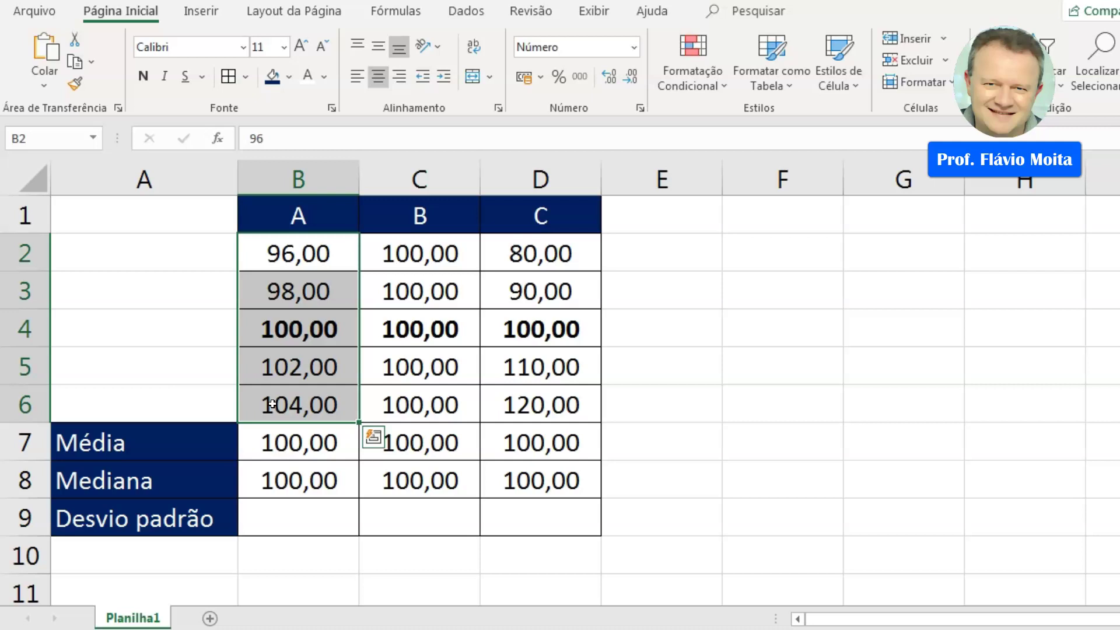
Calculate the sample standard deviation of B2:B6 in B9 with the DESVPAD.A function
left_click(279, 512)
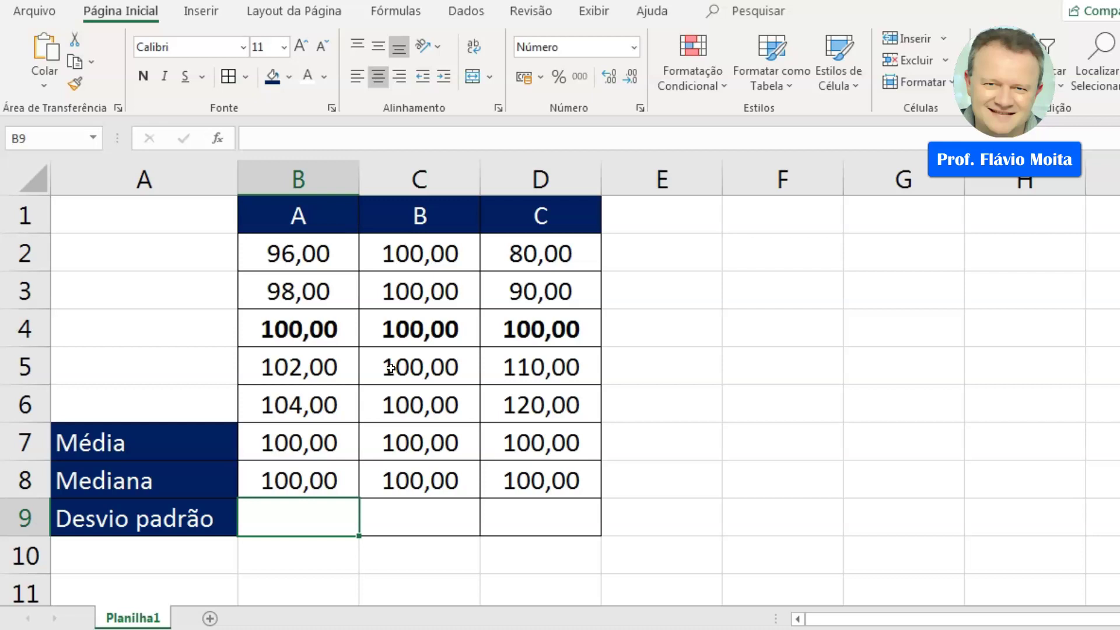
type("=desvpad")
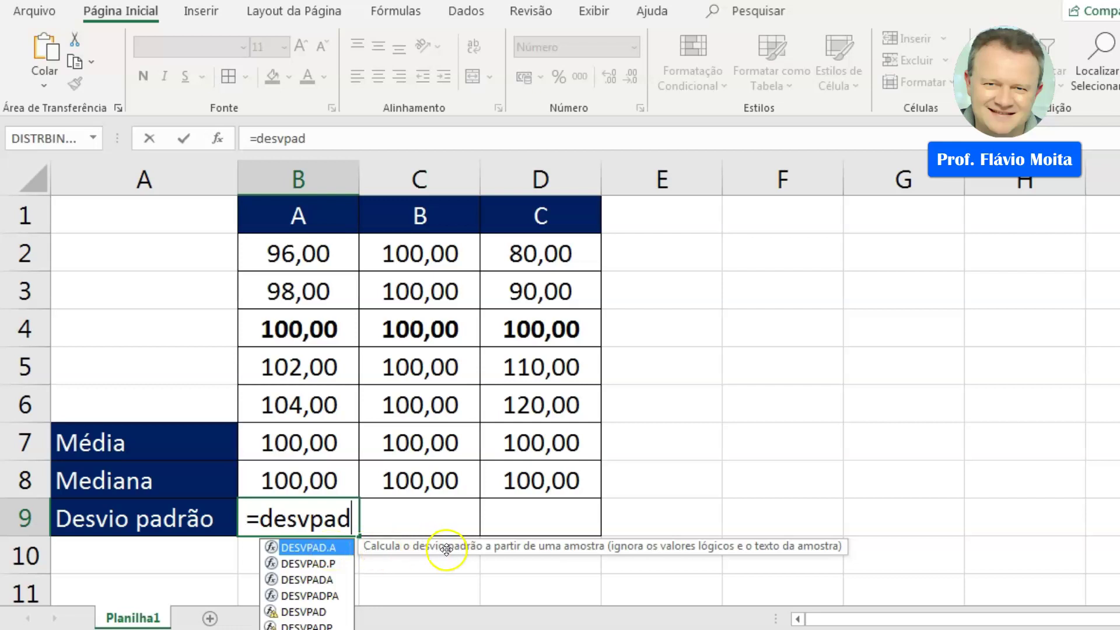
left_click(324, 564)
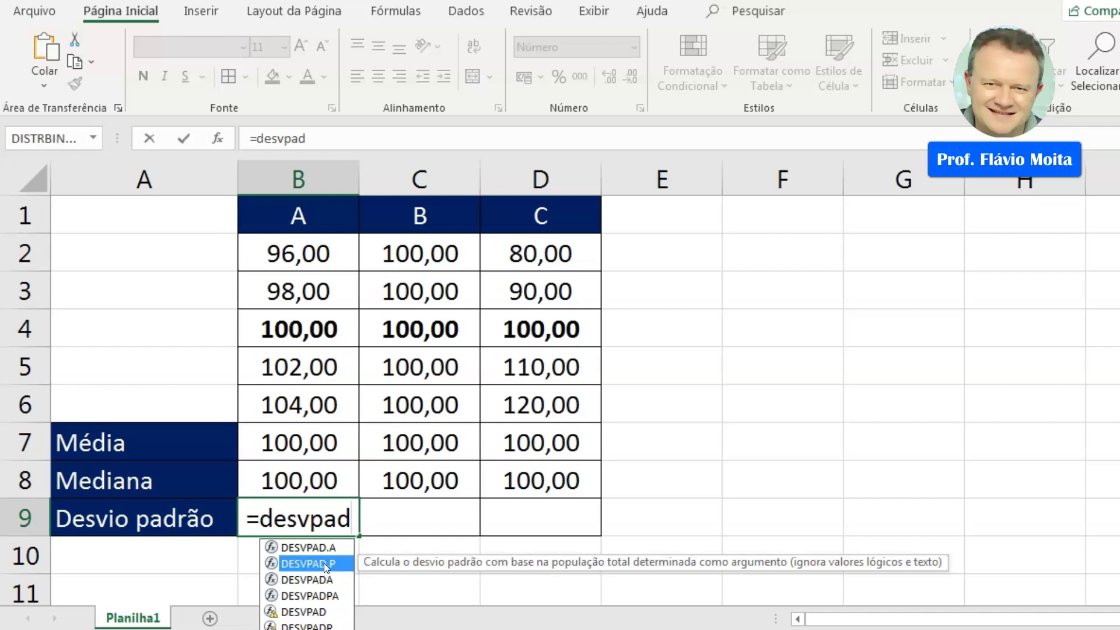
key("Up")
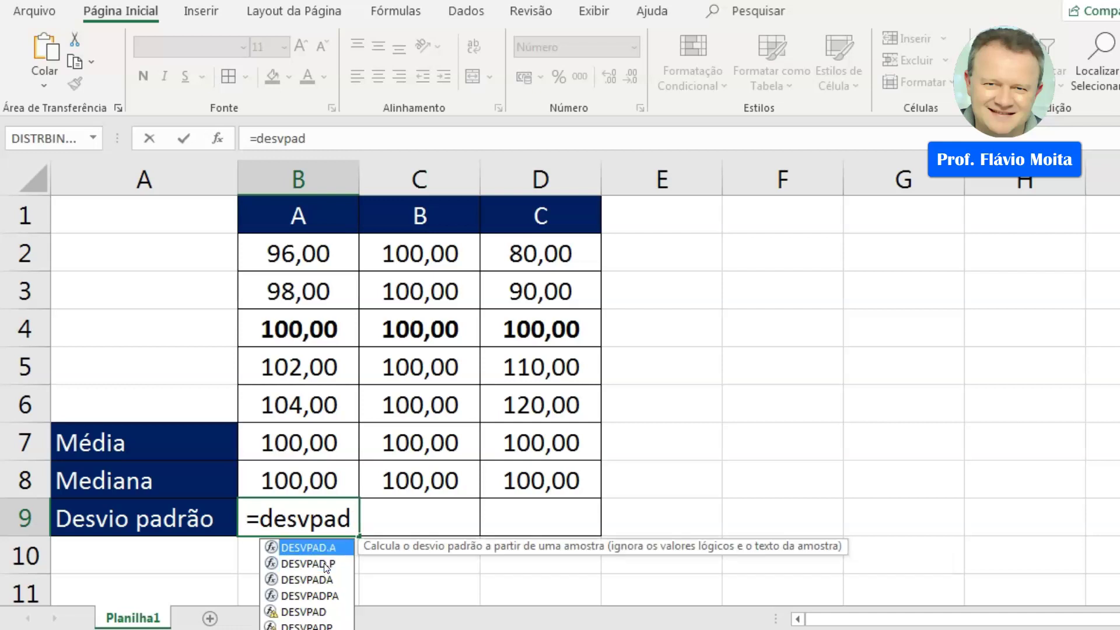
left_click(331, 548)
left_click(331, 549)
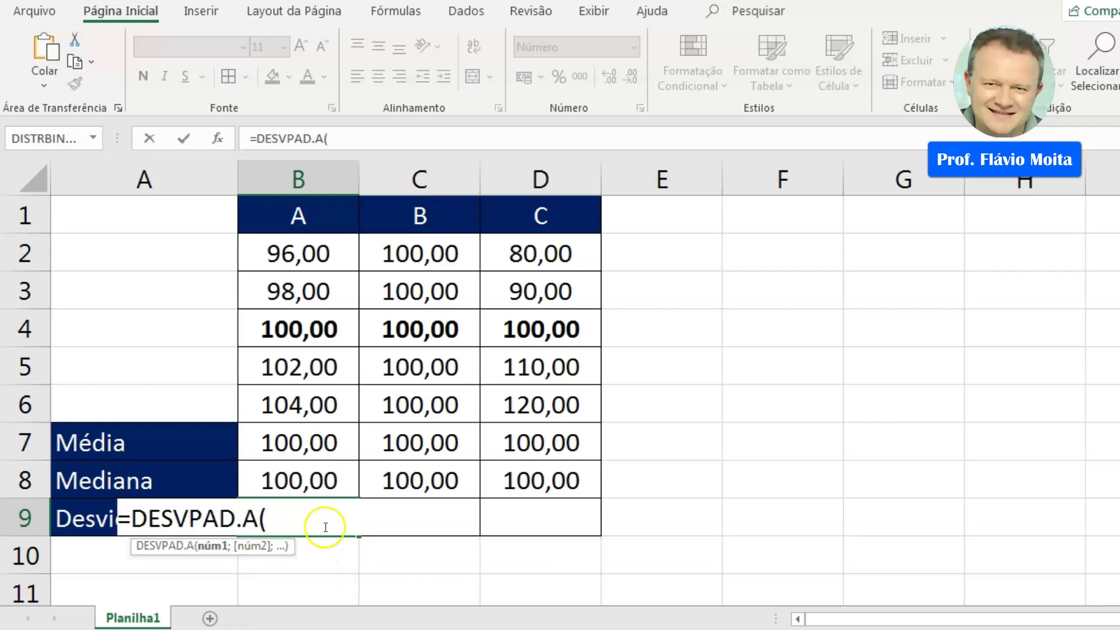
left_click_drag(306, 251, 313, 393)
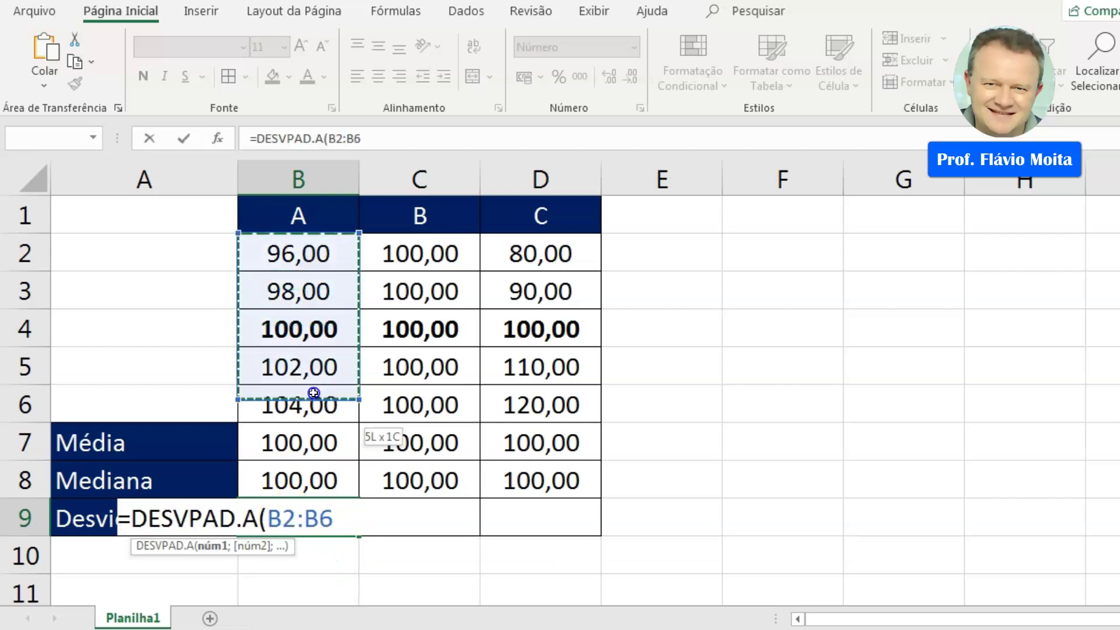
key("Return")
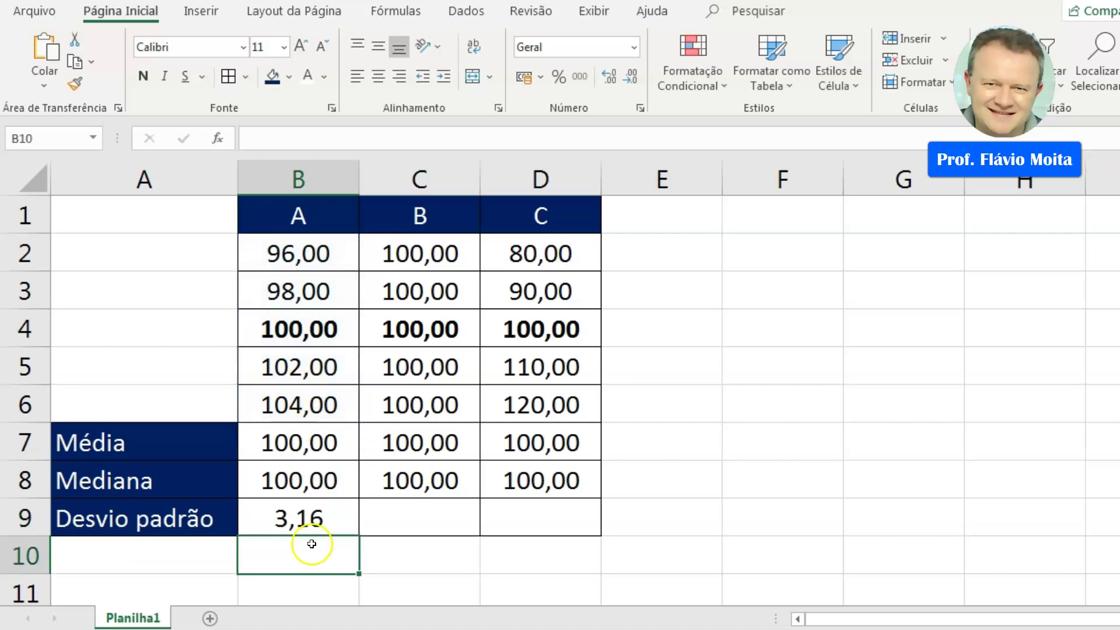
Copy the standard deviation formula from B9 across to C9 and D9
left_click(310, 519)
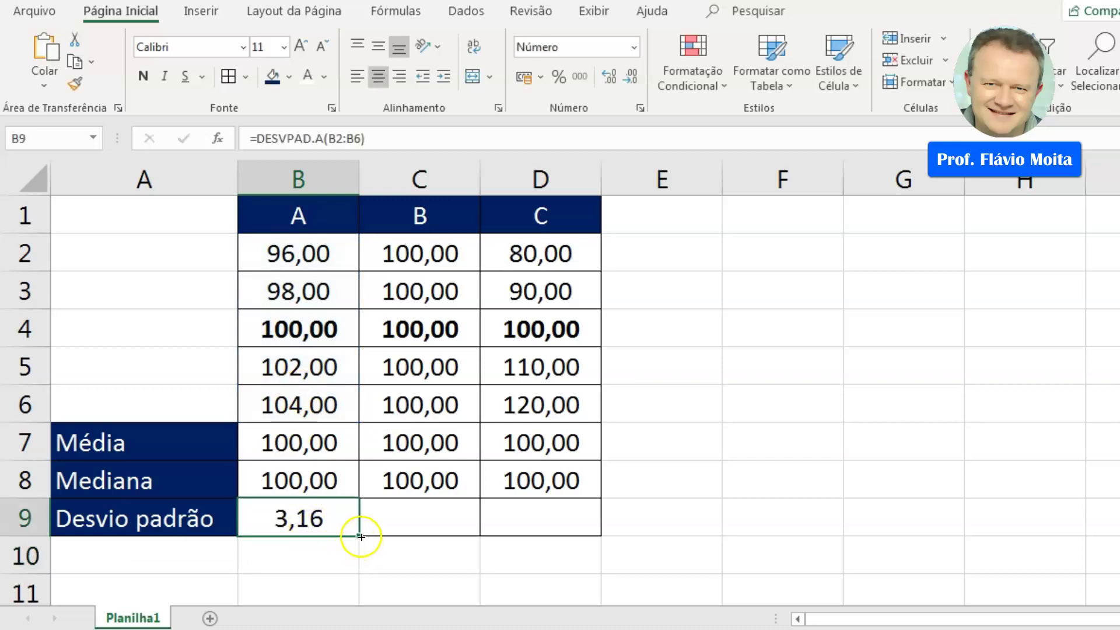
left_click_drag(362, 536, 481, 519)
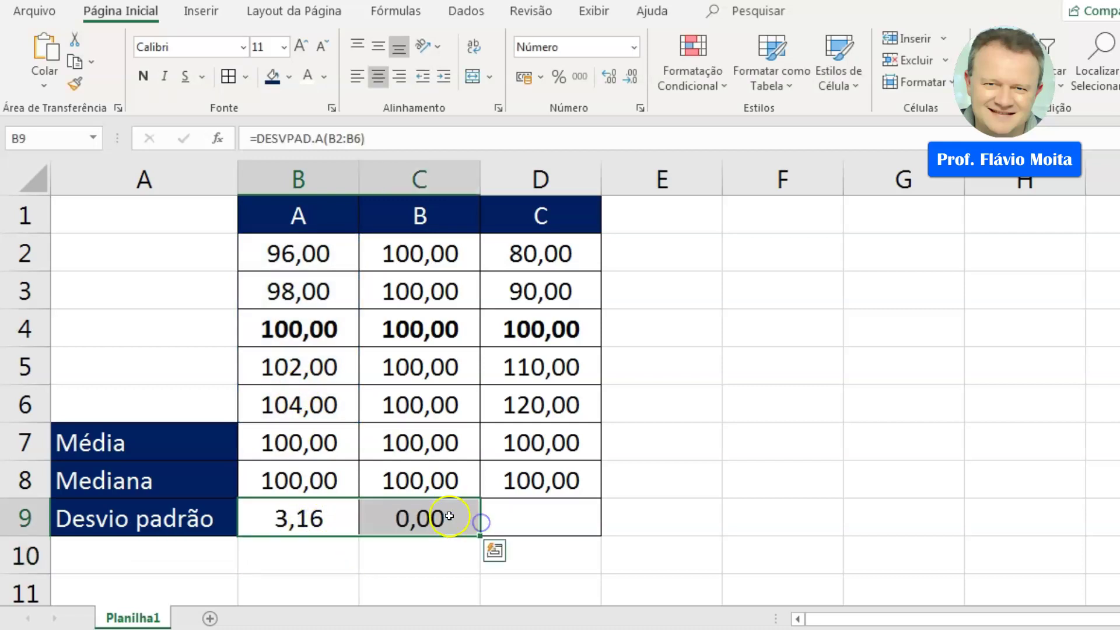
left_click_drag(425, 245, 421, 400)
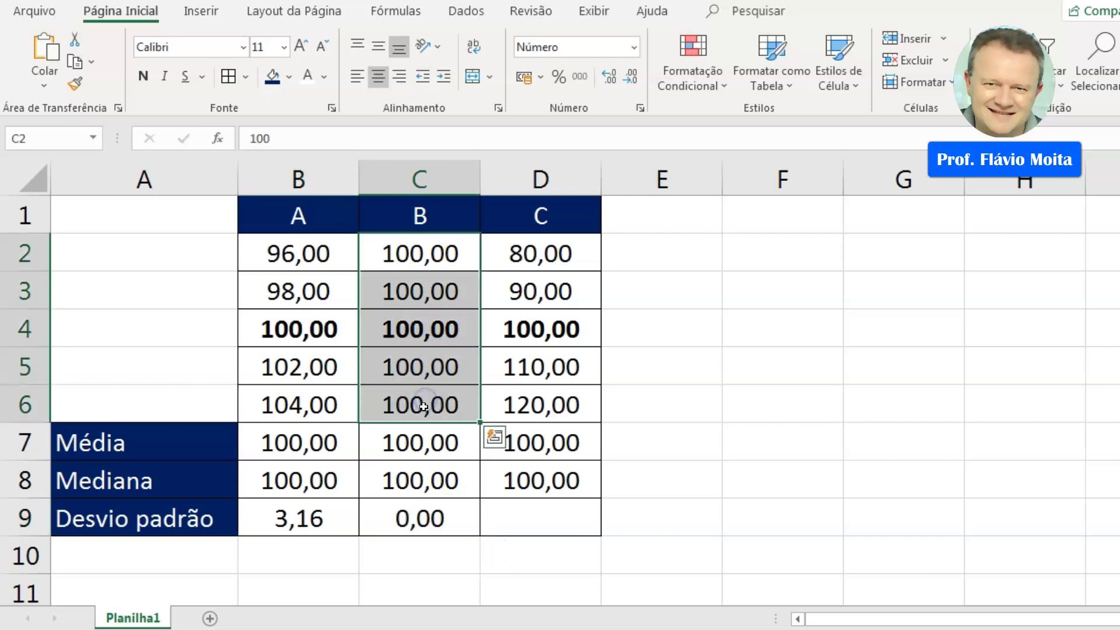
left_click(415, 515)
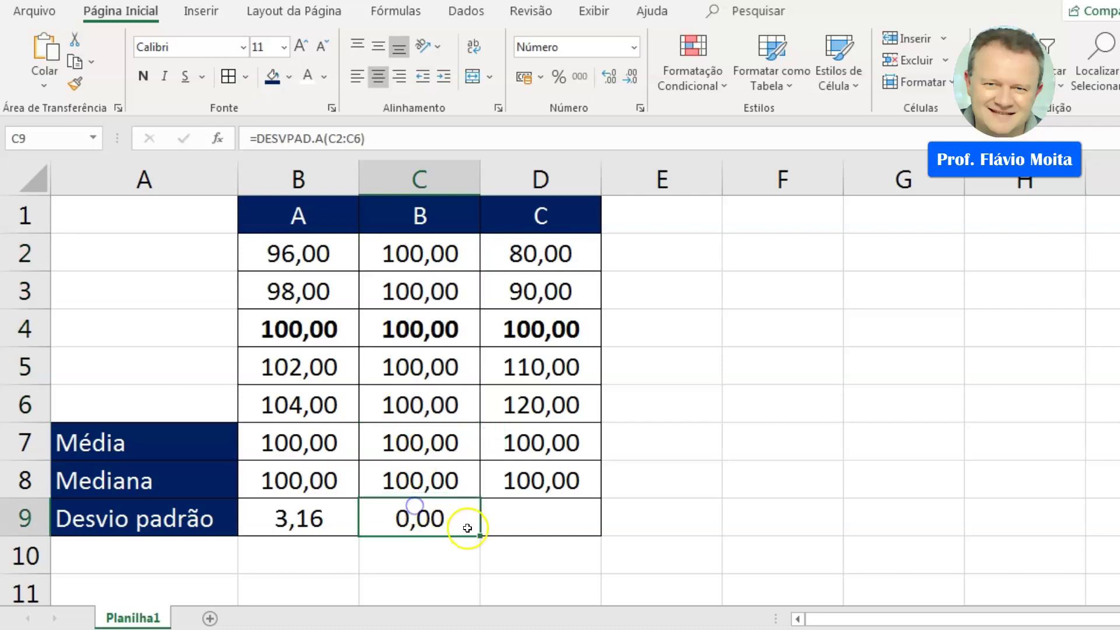
left_click_drag(480, 535, 582, 531)
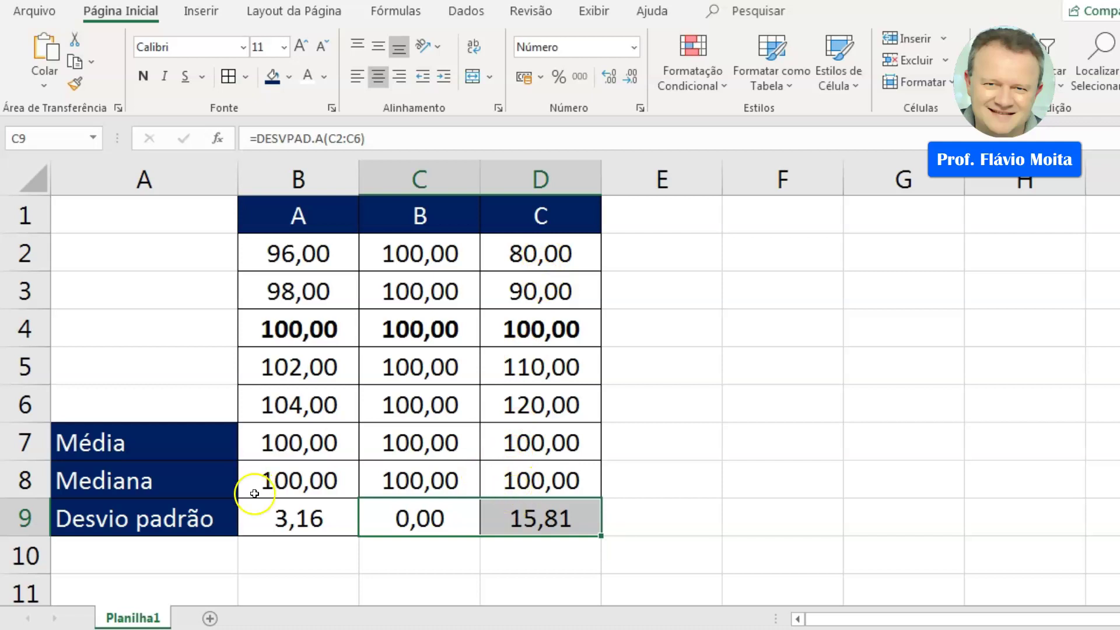
Compare the standard deviations in B9:D9 with the values of the three data sets
left_click_drag(433, 246, 438, 400)
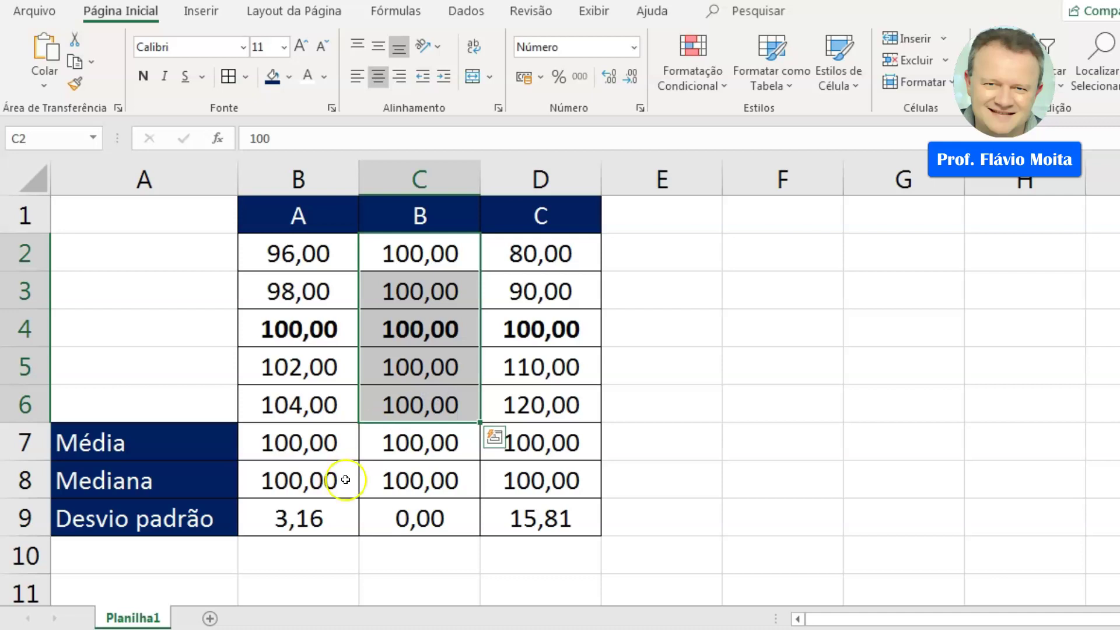
left_click(320, 507)
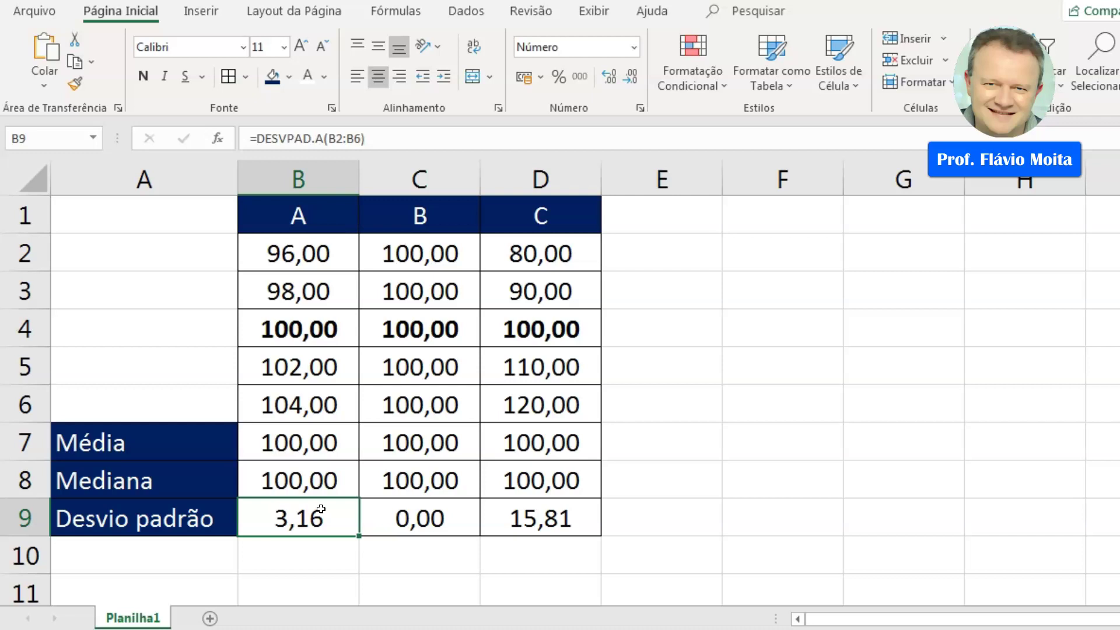
left_click(553, 515)
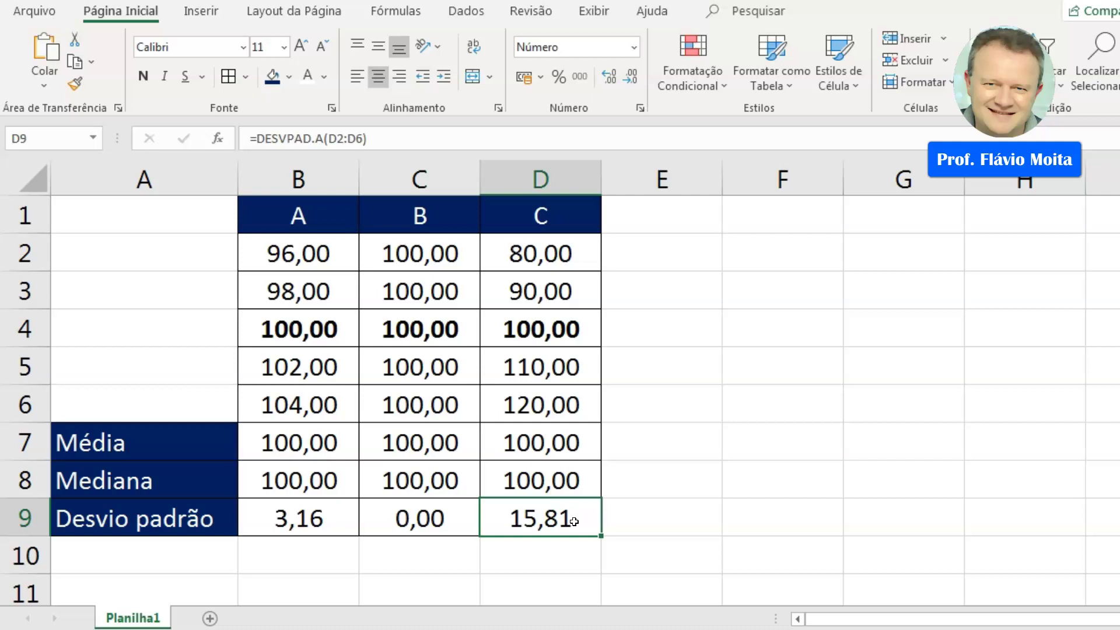
left_click(554, 511)
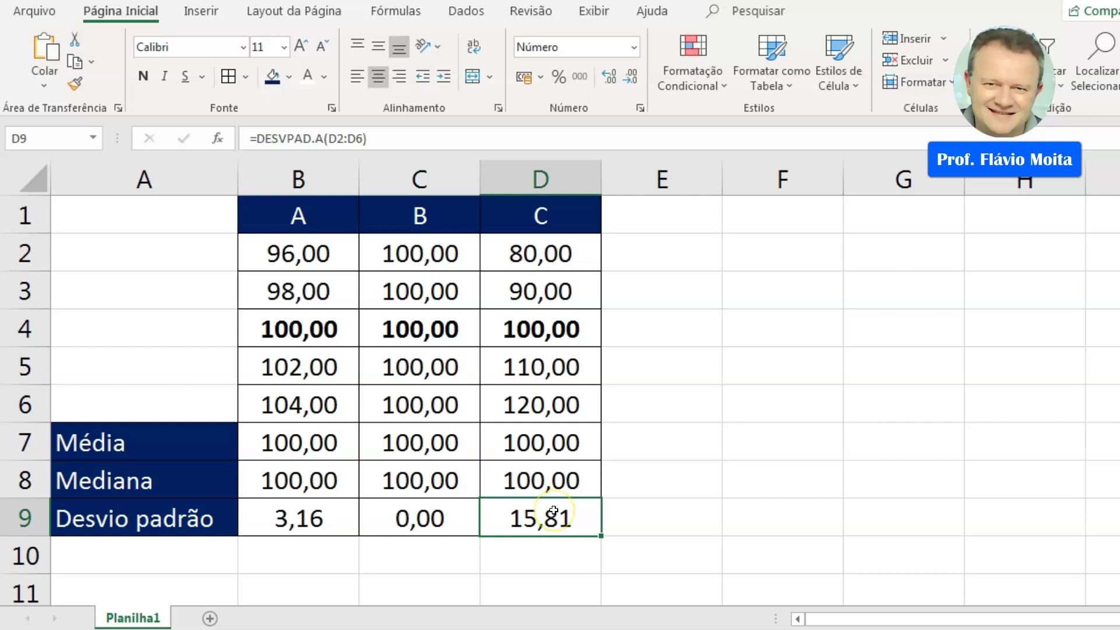